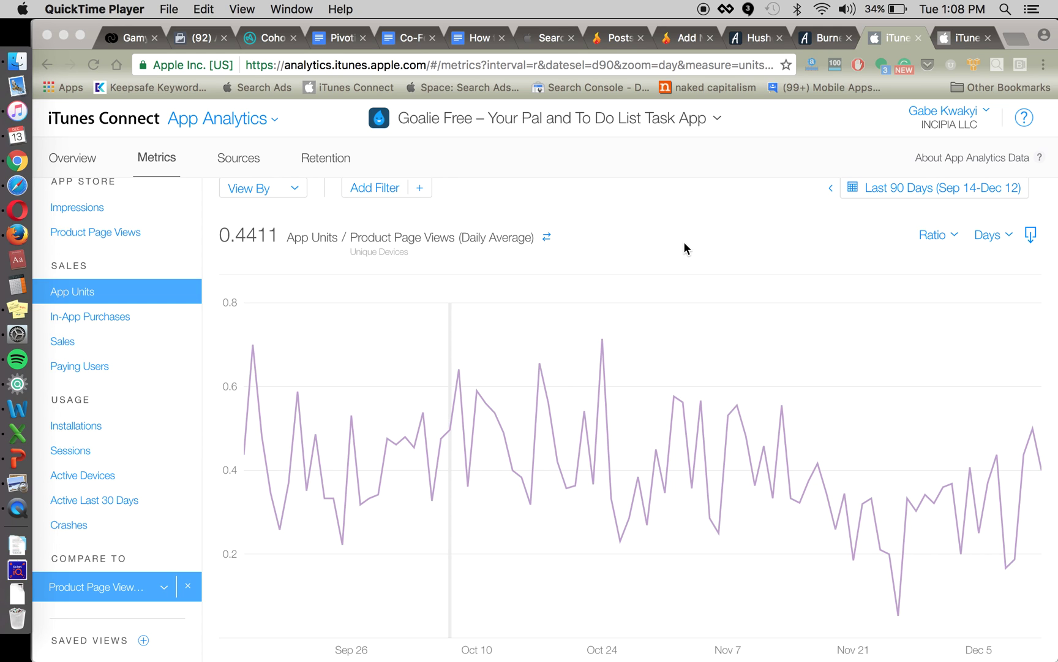
- Bring the iTunes Connect browser window to the front
scroll(613, 216, "up", 1)
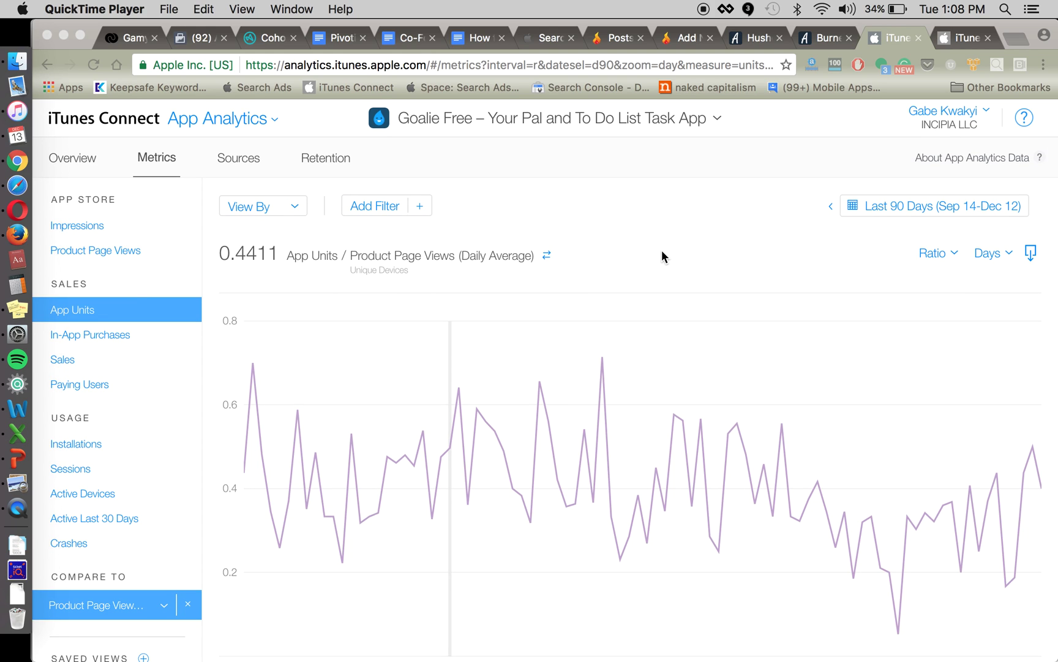
left_click(636, 215)
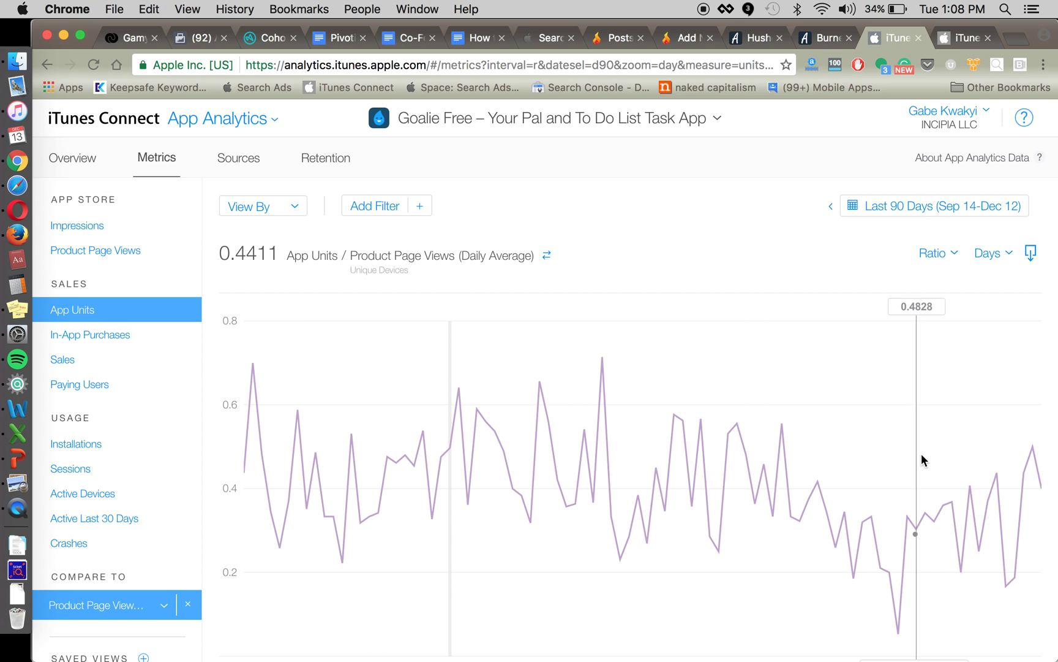
scroll(937, 466, "down", 2)
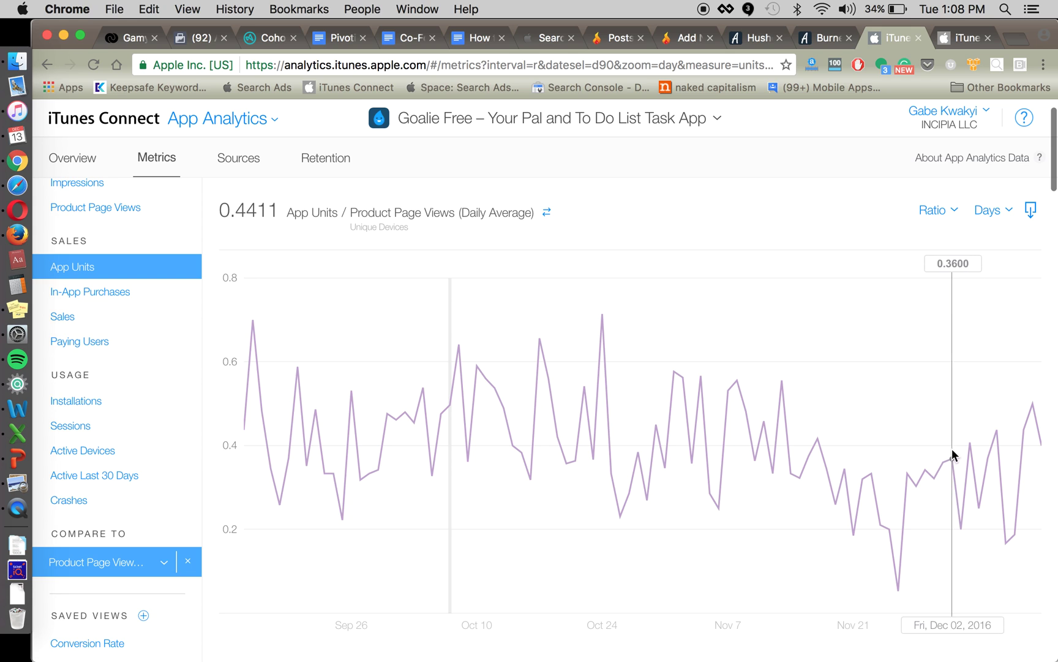
scroll(858, 423, "up", 2)
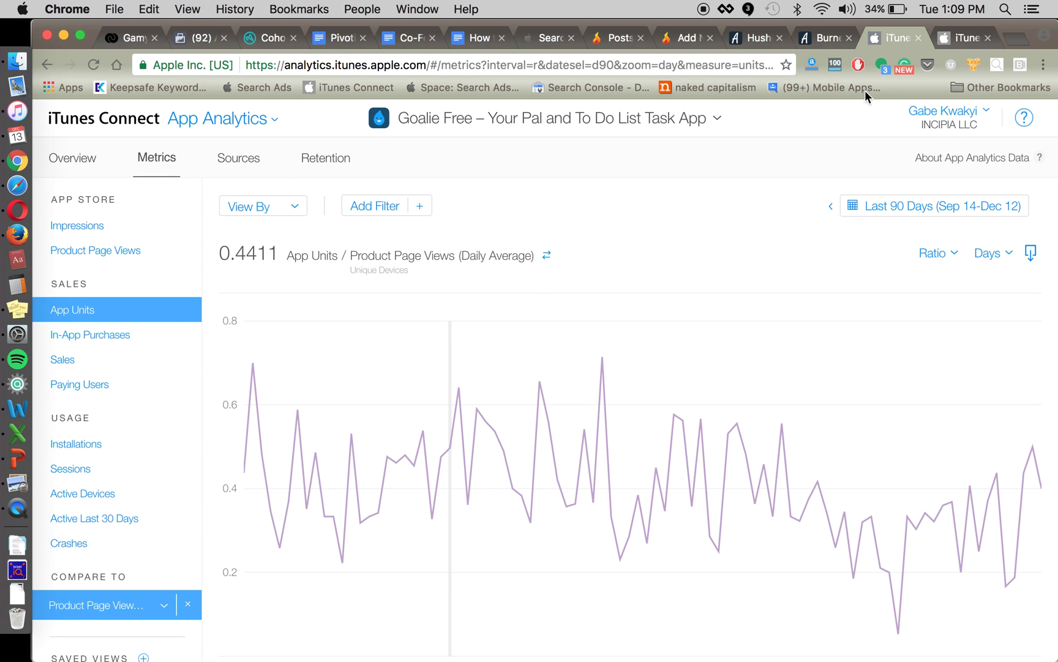
- Open the app's store listing tab and look over its description text
left_click(964, 38)
scroll(638, 336, "down", 10)
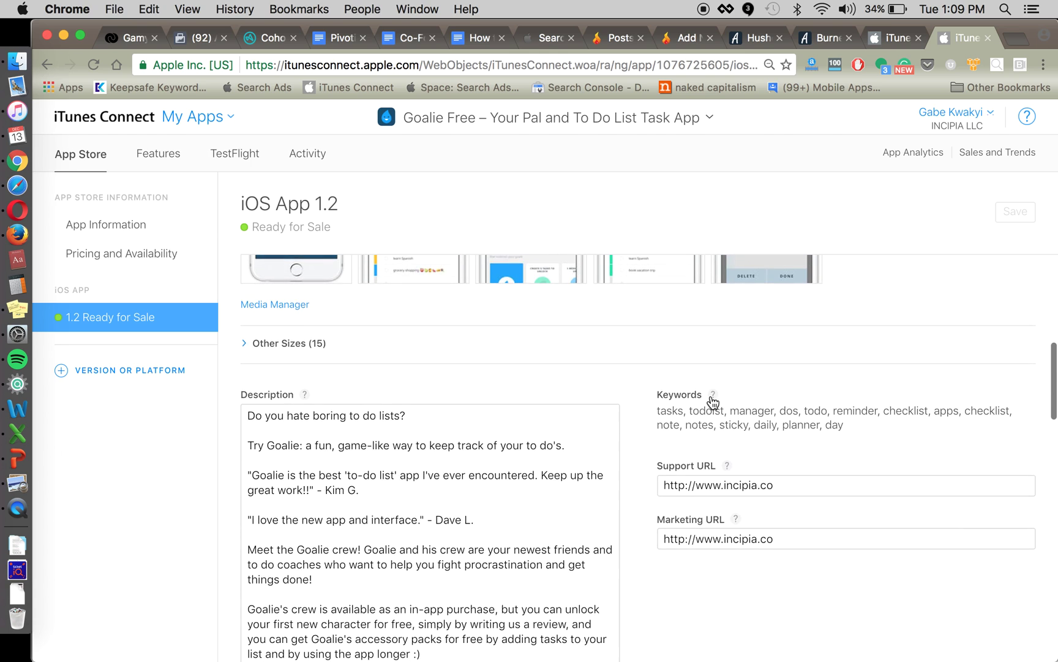
left_click(473, 381)
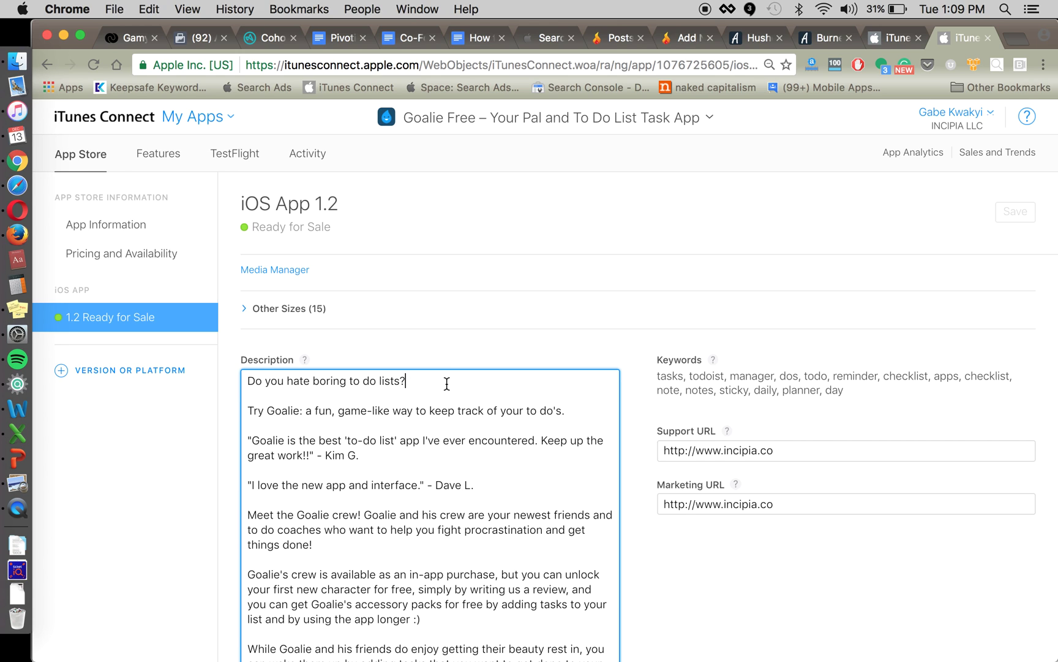
left_click(893, 40)
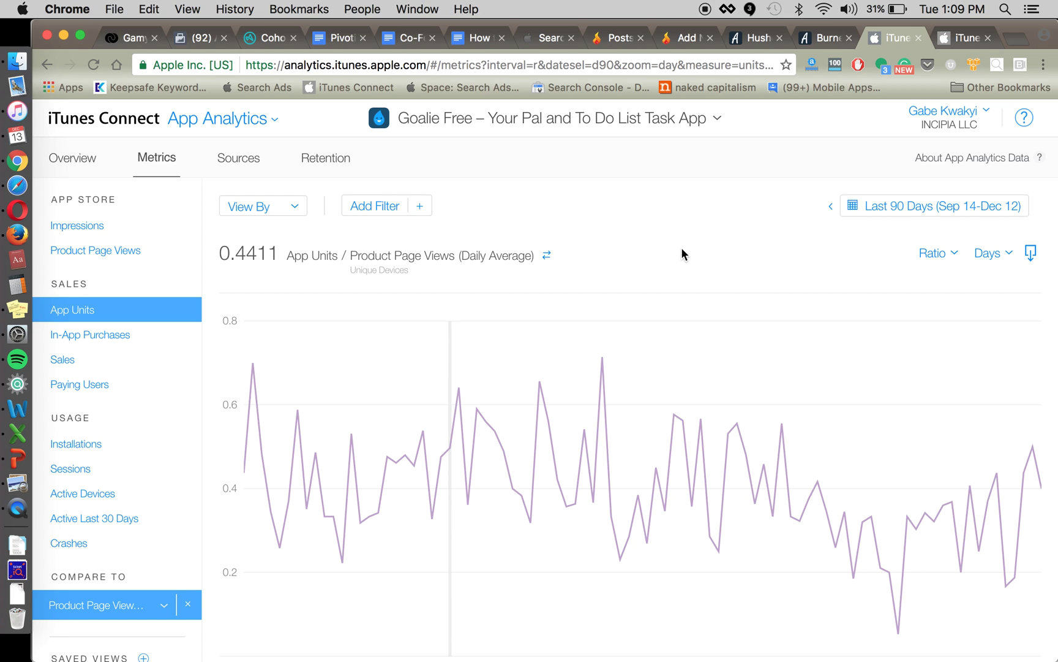
- Review the 90-day App Units / Product Page Views ratio chart and download its data as CSV
scroll(693, 244, "down", 1)
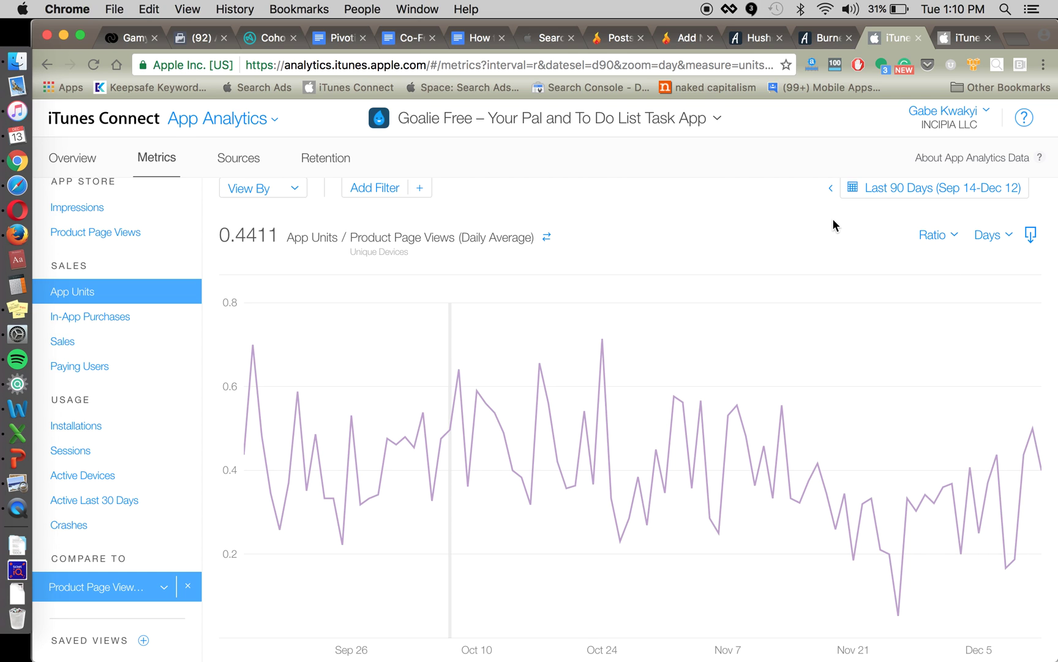
scroll(758, 234, "up", 1)
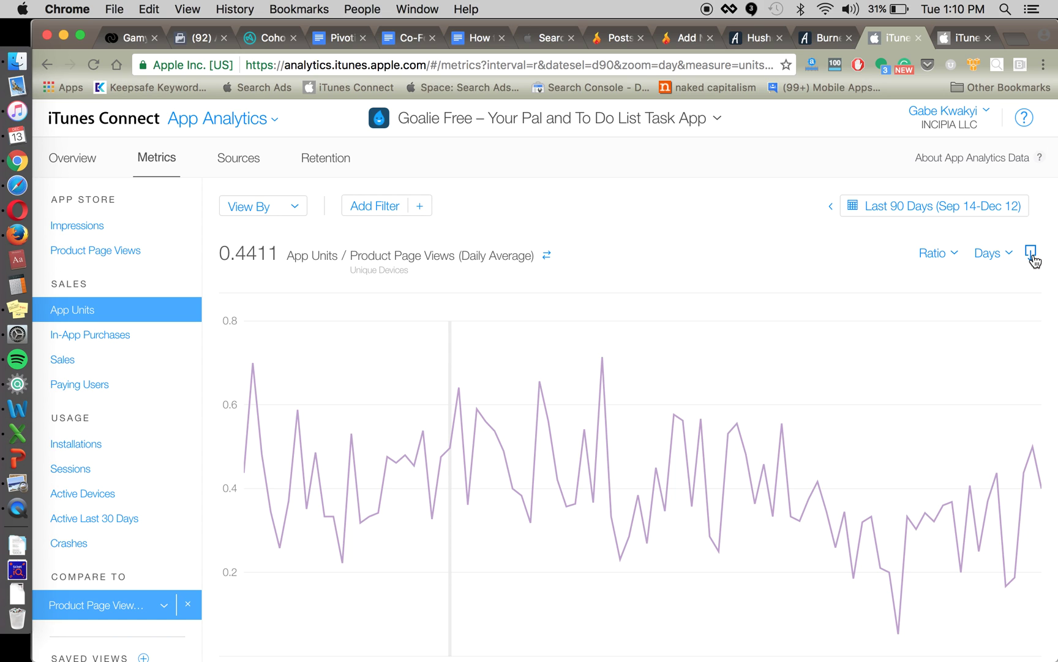
left_click(1032, 257)
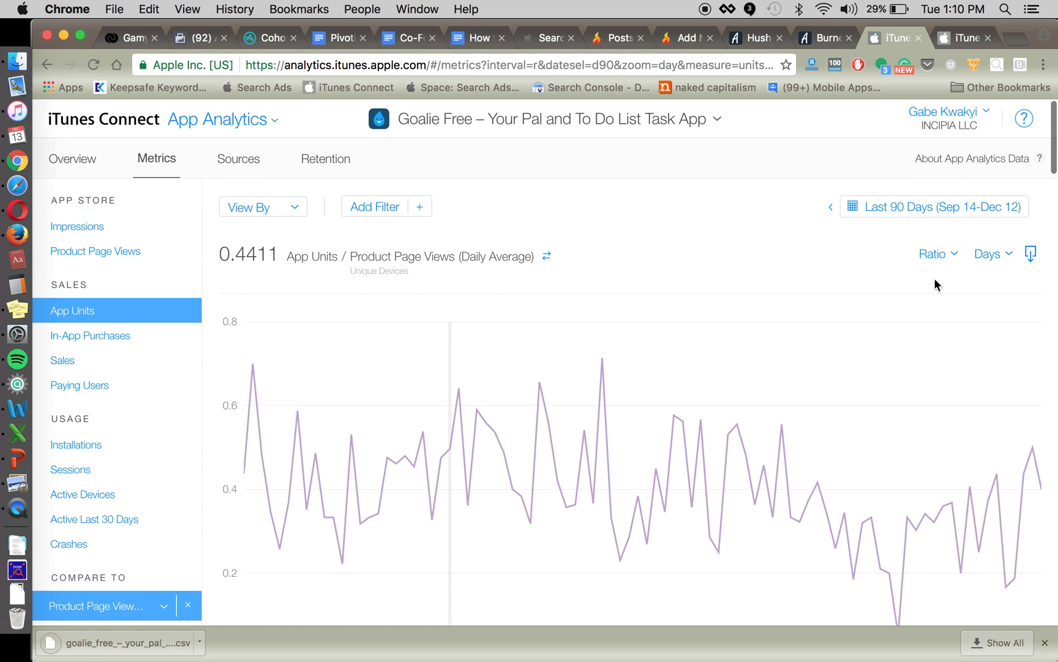
- Add a Region filter that limits the chart to United States data only
left_click(394, 215)
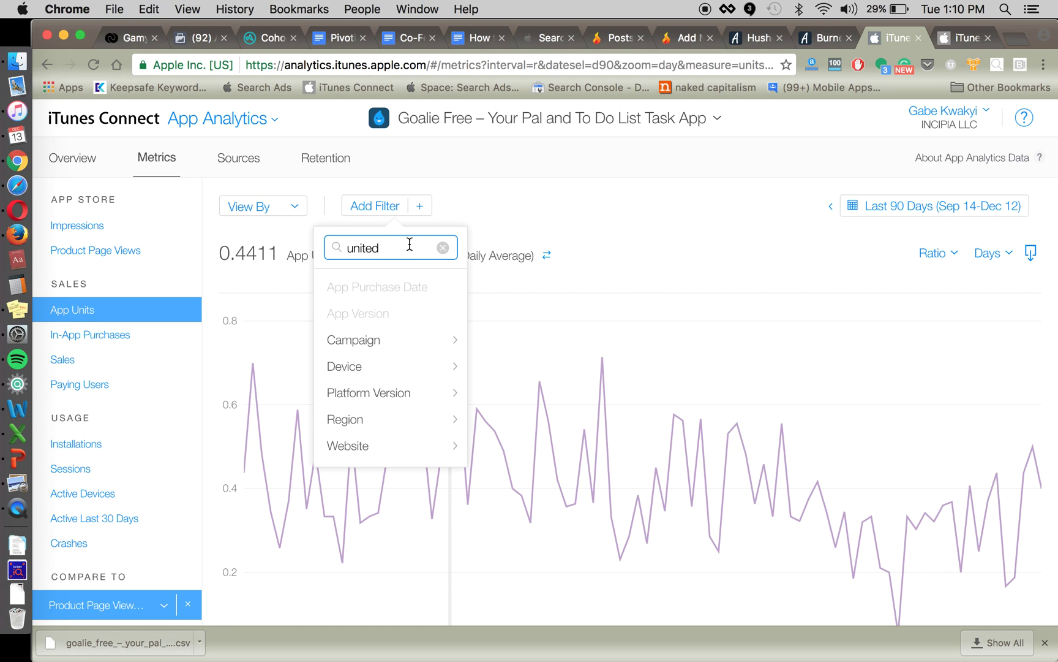
left_click(438, 251)
left_click(520, 201)
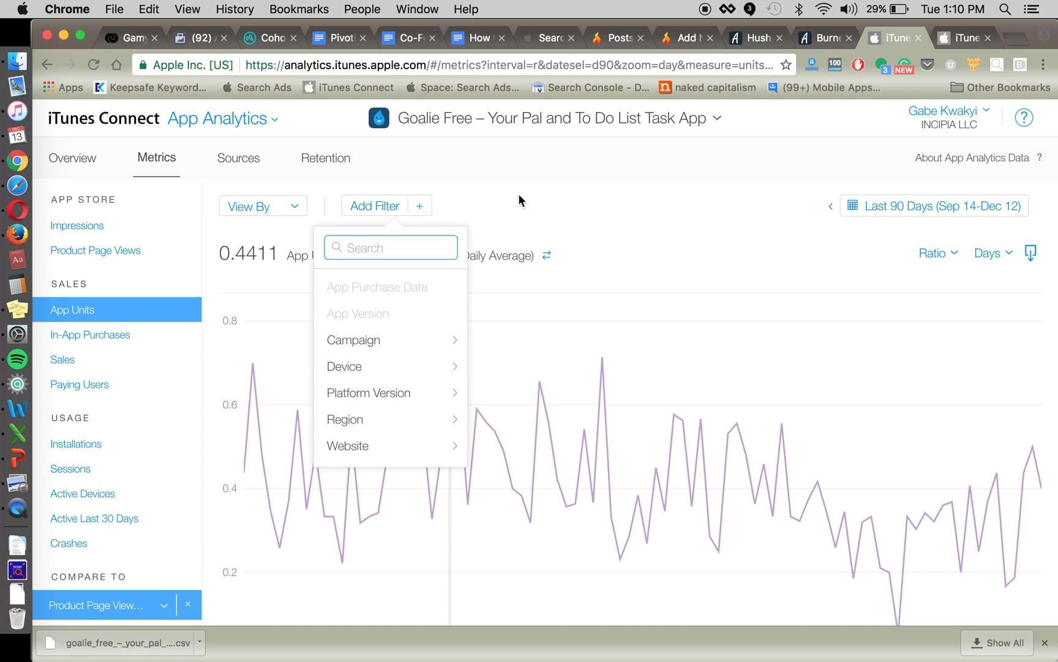
left_click(402, 209)
mouse_move(396, 427)
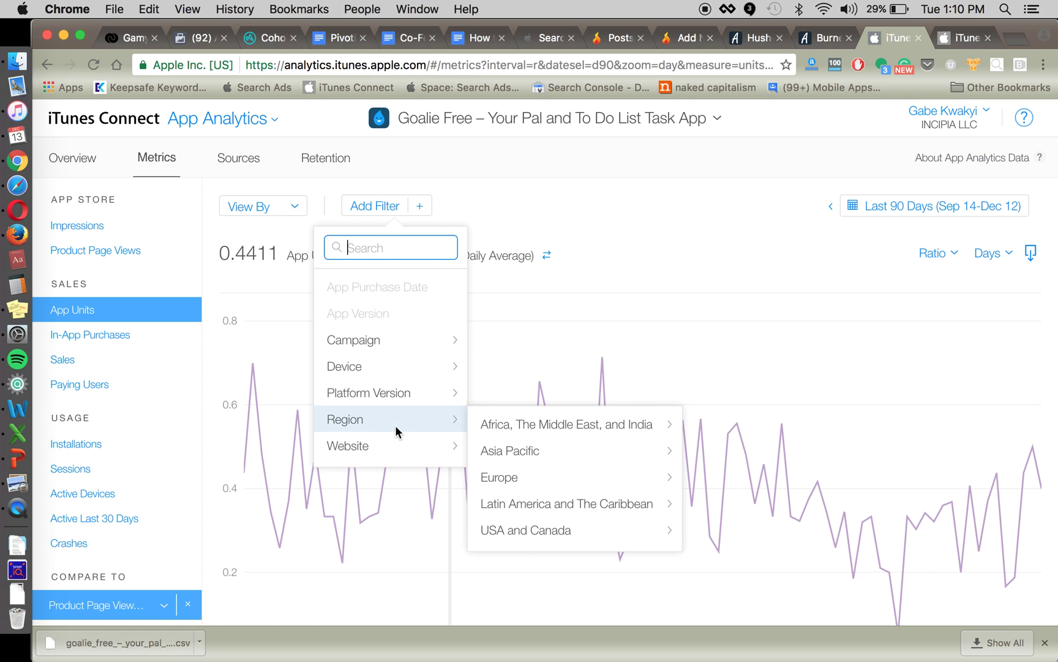
mouse_move(643, 530)
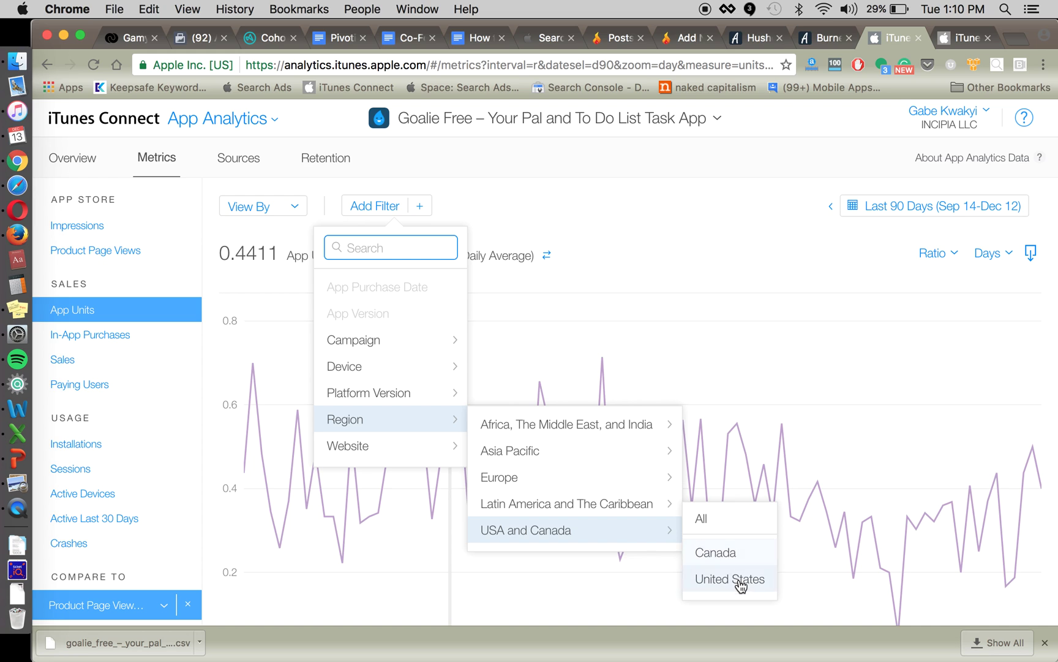
left_click(738, 576)
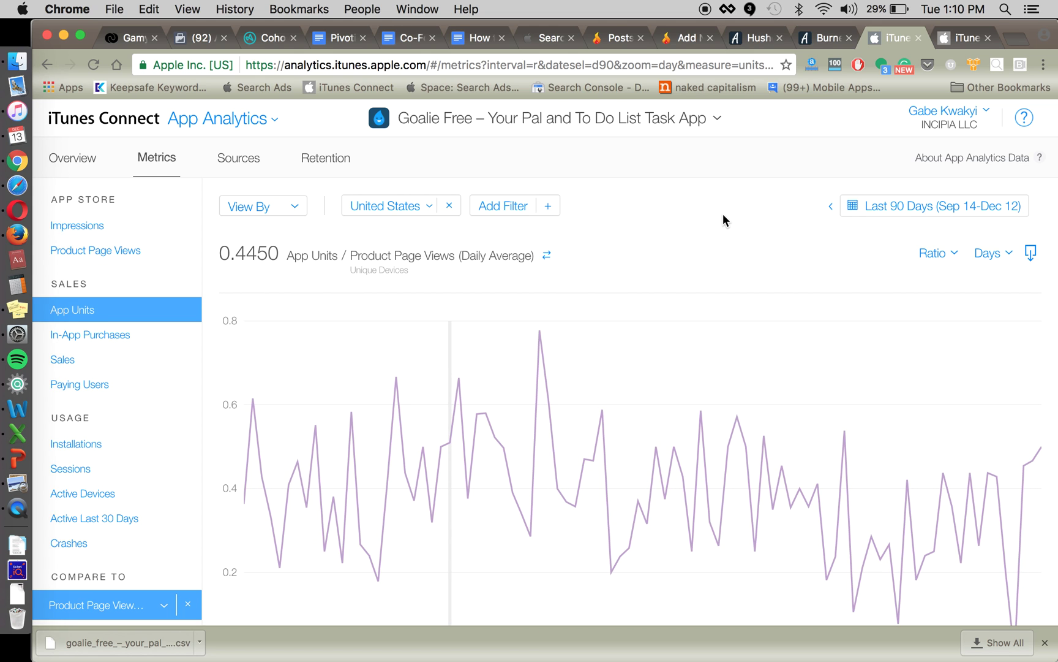
- Download the US-filtered ratio data as a second CSV and open it in Excel
scroll(713, 214, "down", 2)
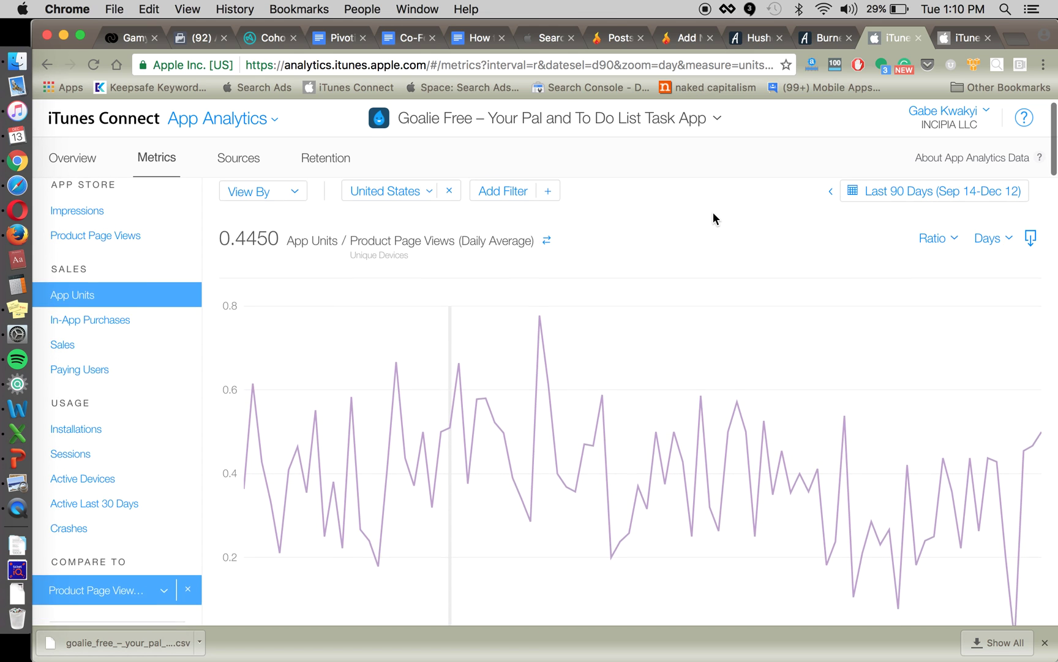
scroll(947, 453, "down", 2)
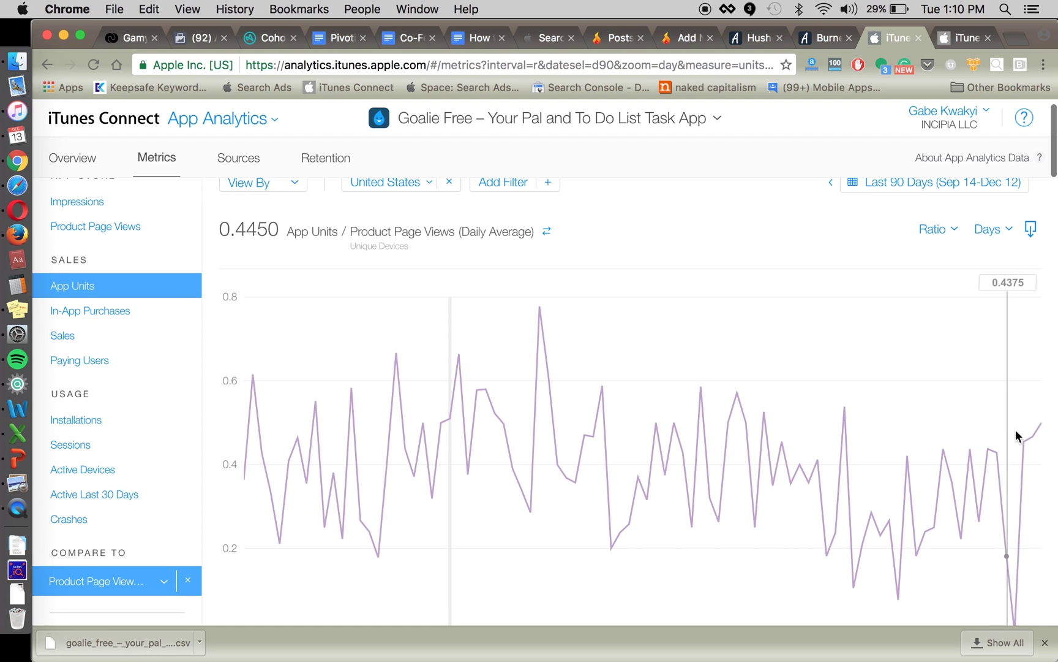
scroll(1038, 432, "up", 2)
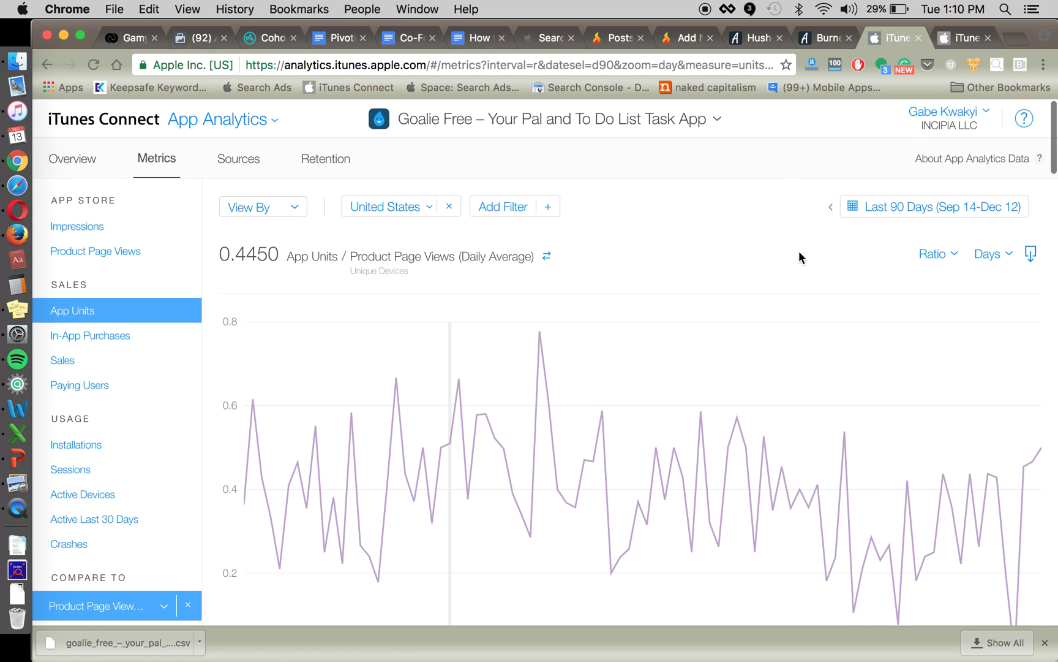
left_click(1031, 259)
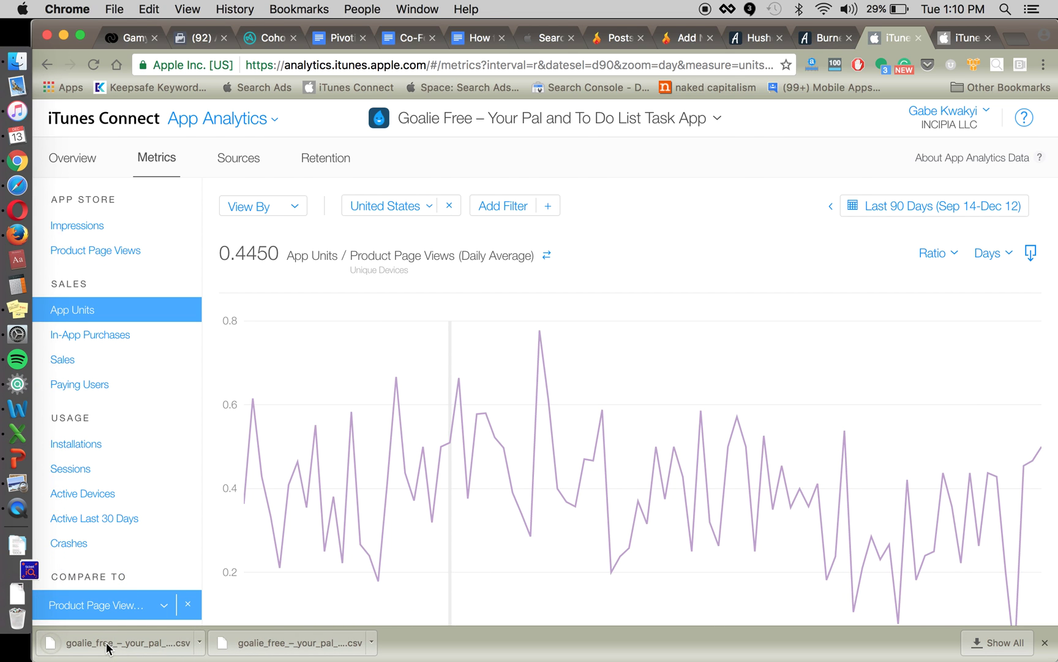
left_click(107, 642)
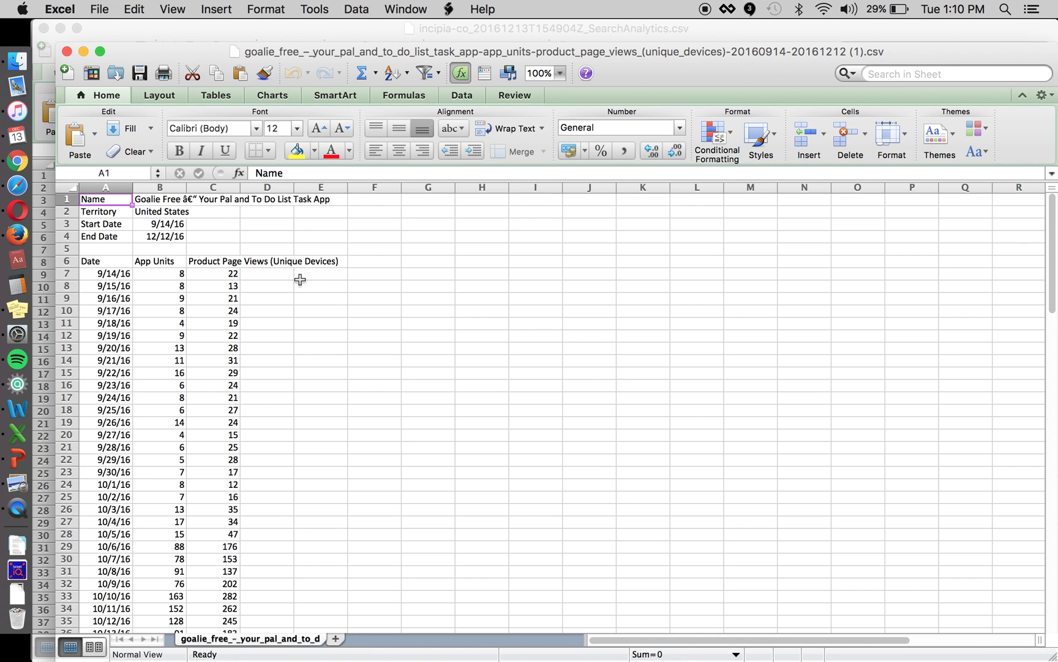
- Fill the 12/2/16 row (date, units, views) yellow
scroll(258, 391, "down", 4)
scroll(257, 391, "down", 14)
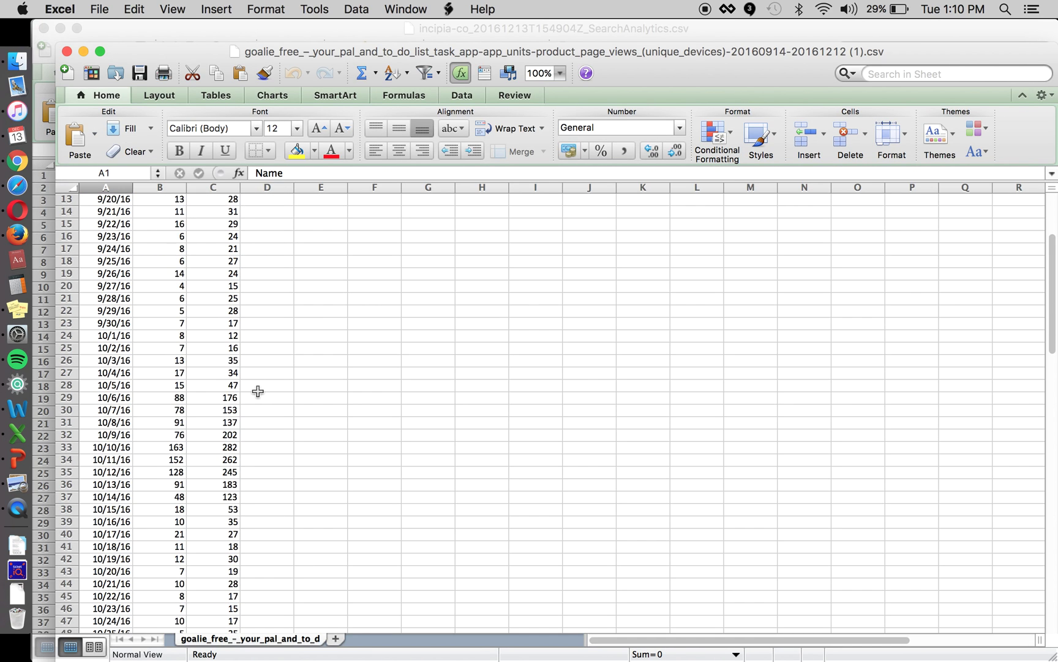
scroll(174, 428, "down", 20)
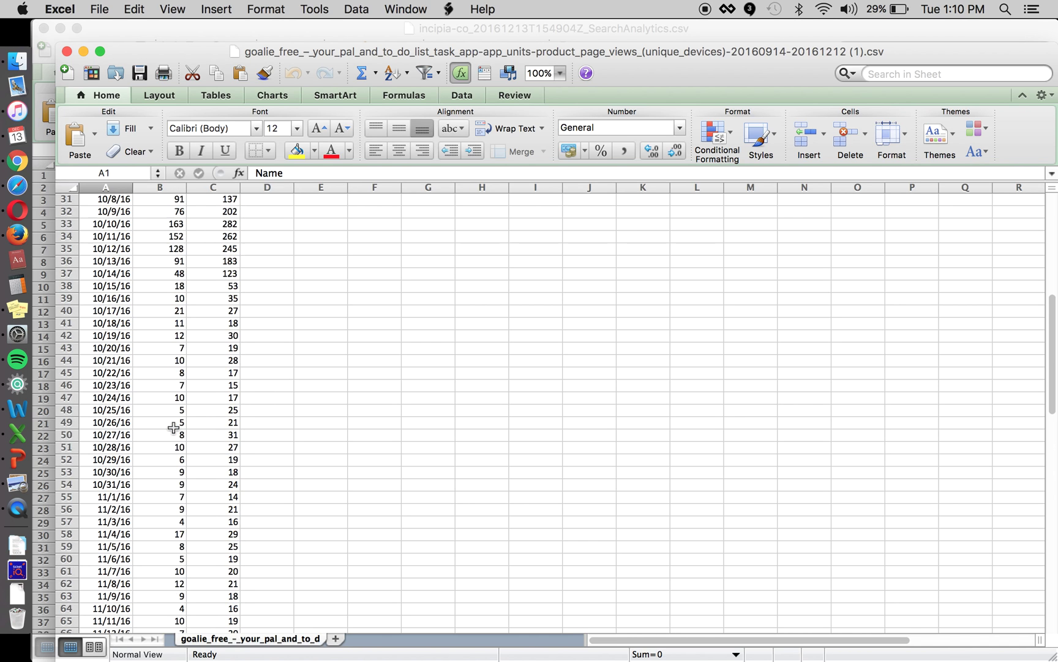
scroll(174, 427, "down", 20)
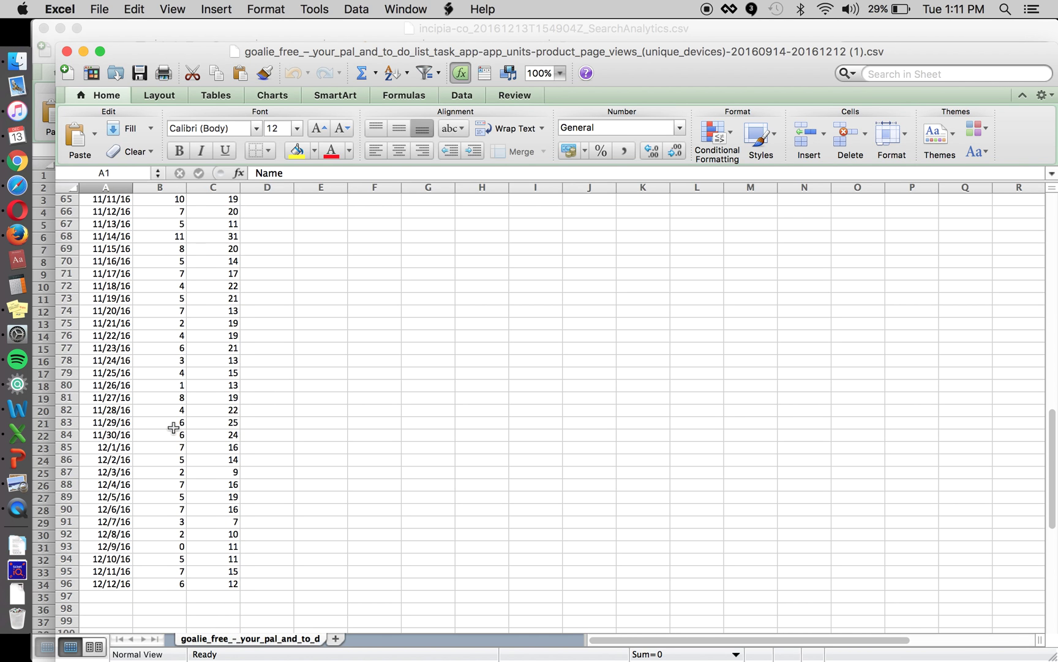
left_click(172, 438)
left_click_drag(105, 435, 215, 436)
left_click(296, 150)
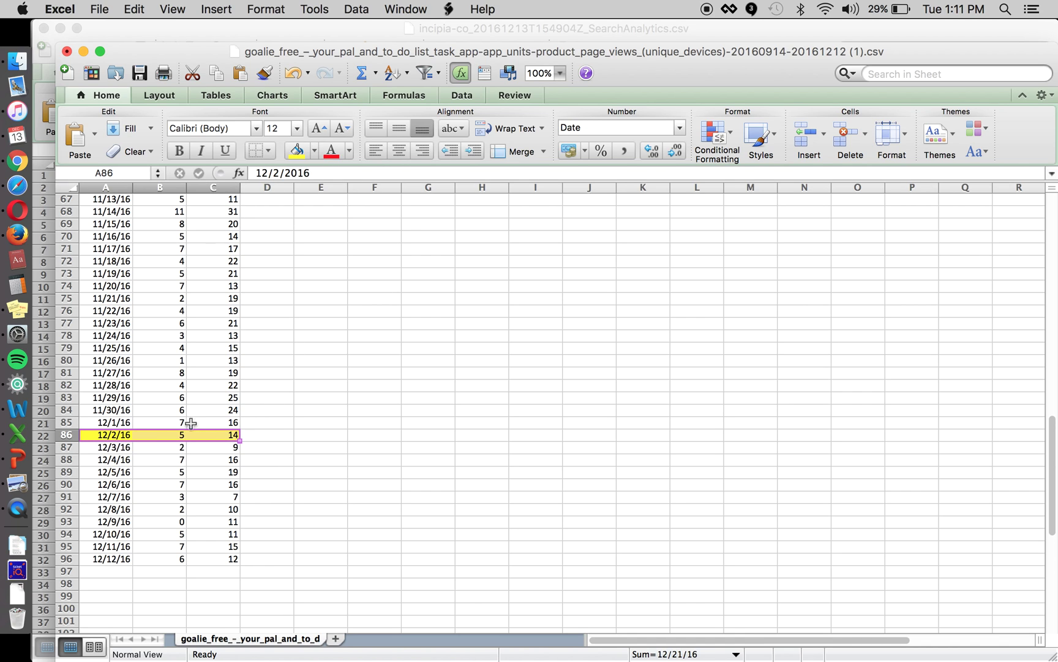
- Switch the status bar to Count and select the seven days of units before 12/2/16
left_click(272, 423)
type("=")
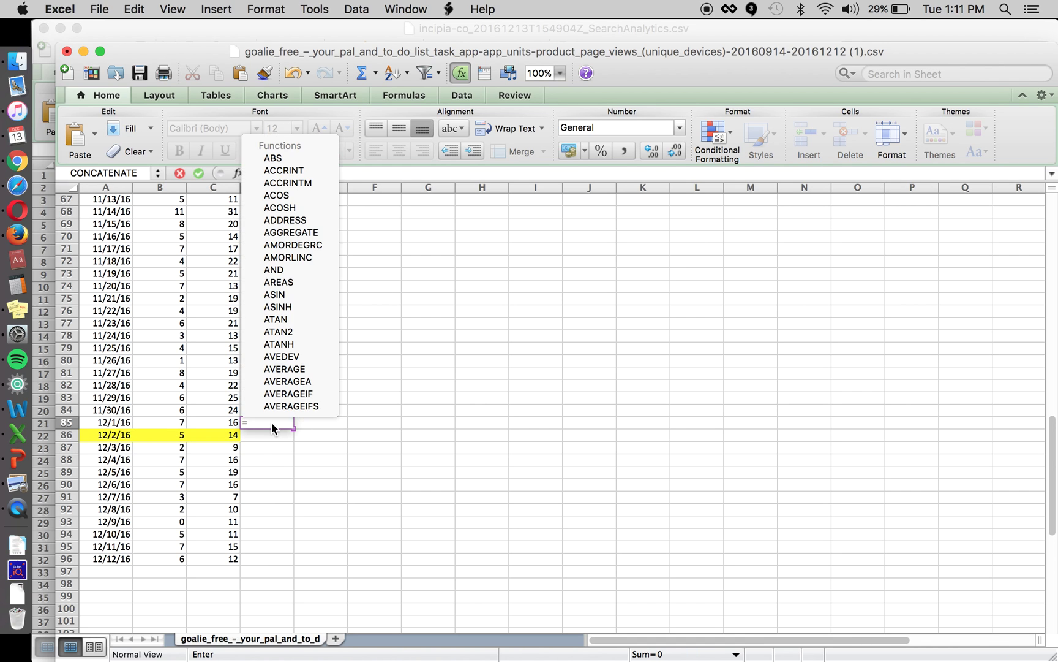
type("sum(")
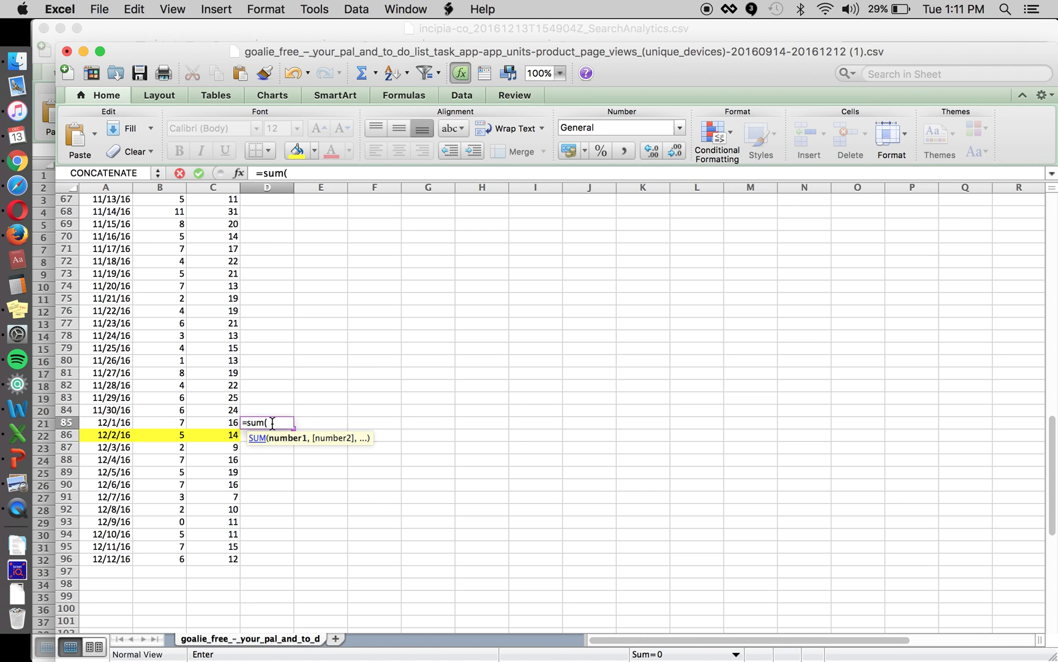
key("Left")
key("Left")
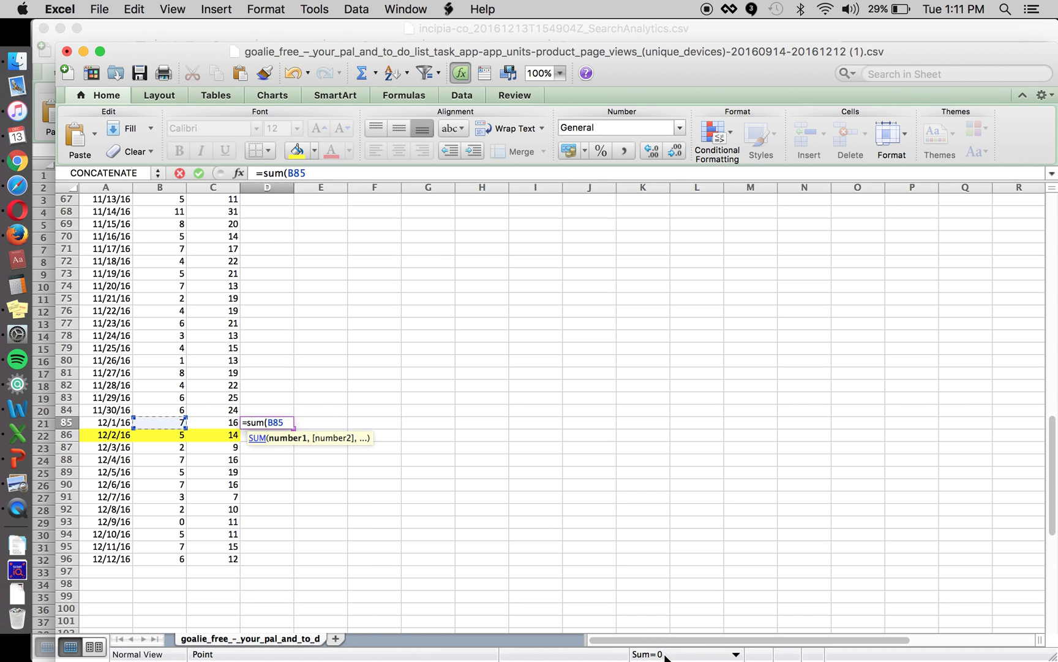
key("Escape")
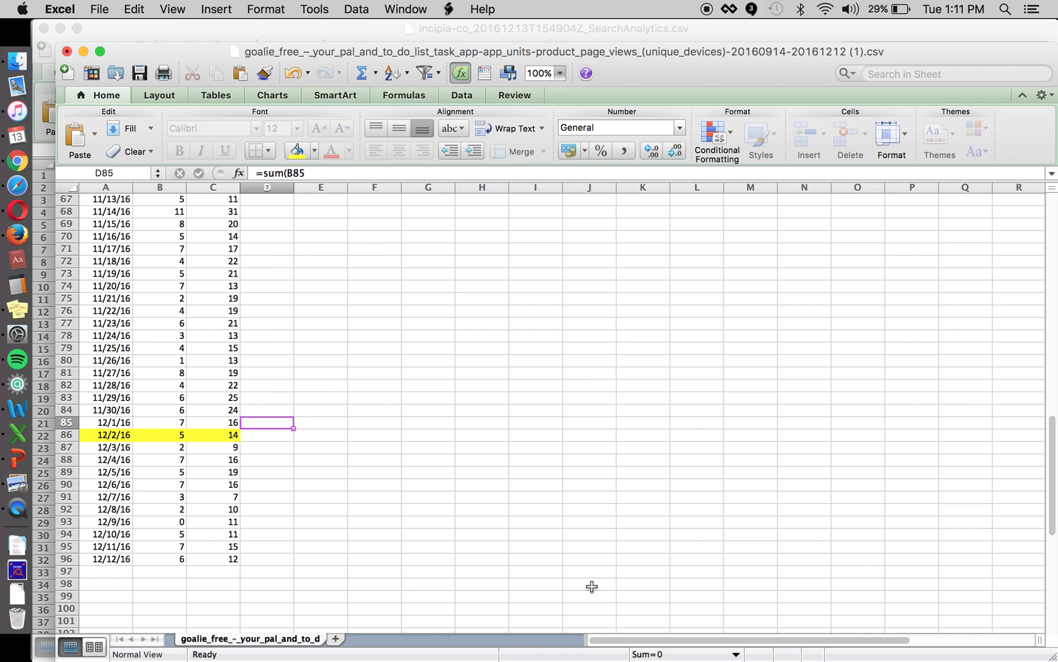
left_click(654, 654)
left_click(654, 582)
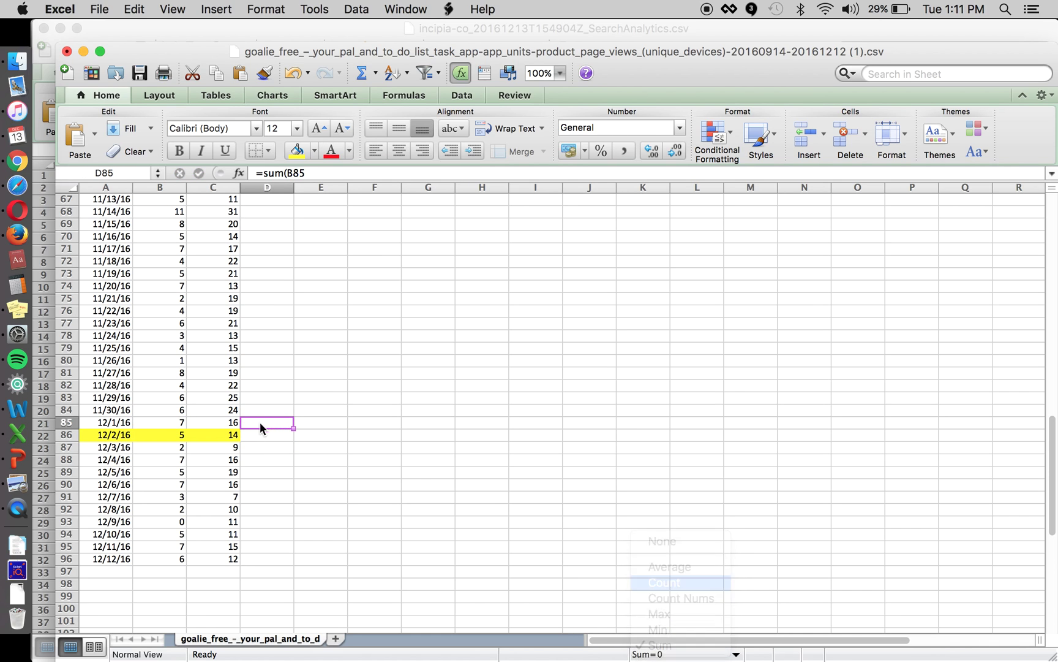
key("Left")
key("Left")
key("shift+Up")
key("shift+Up")
key("shift+Up")
key("shift+Up")
key("shift+Up")
key("shift+Up")
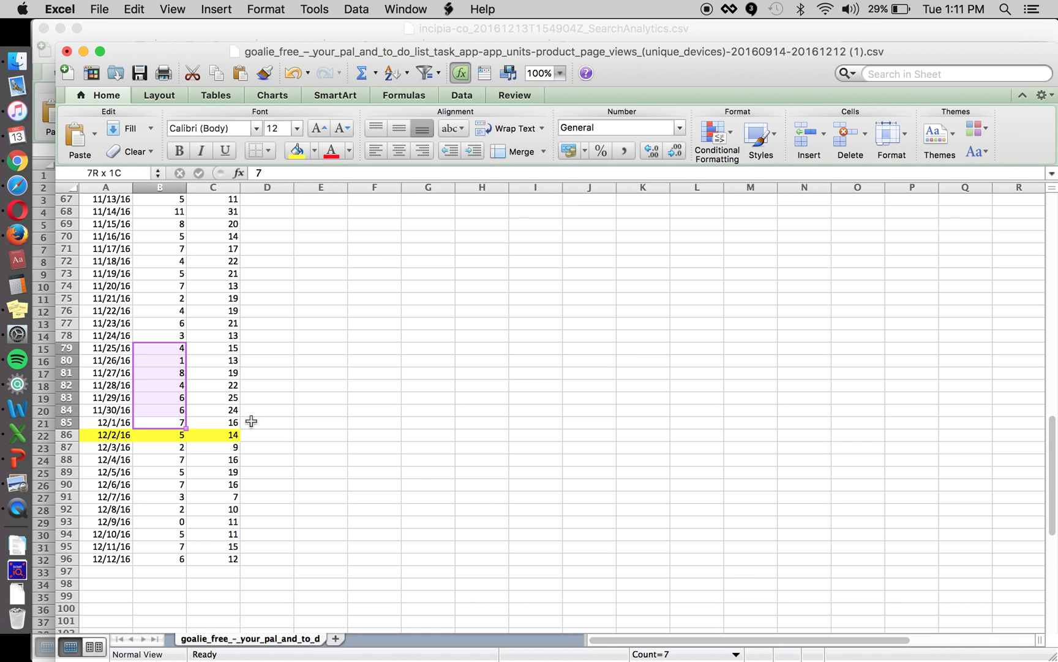
- Bold the 11/25/16 and 12/9/16 rows marking the week boundaries
scroll(296, 410, "up", 20)
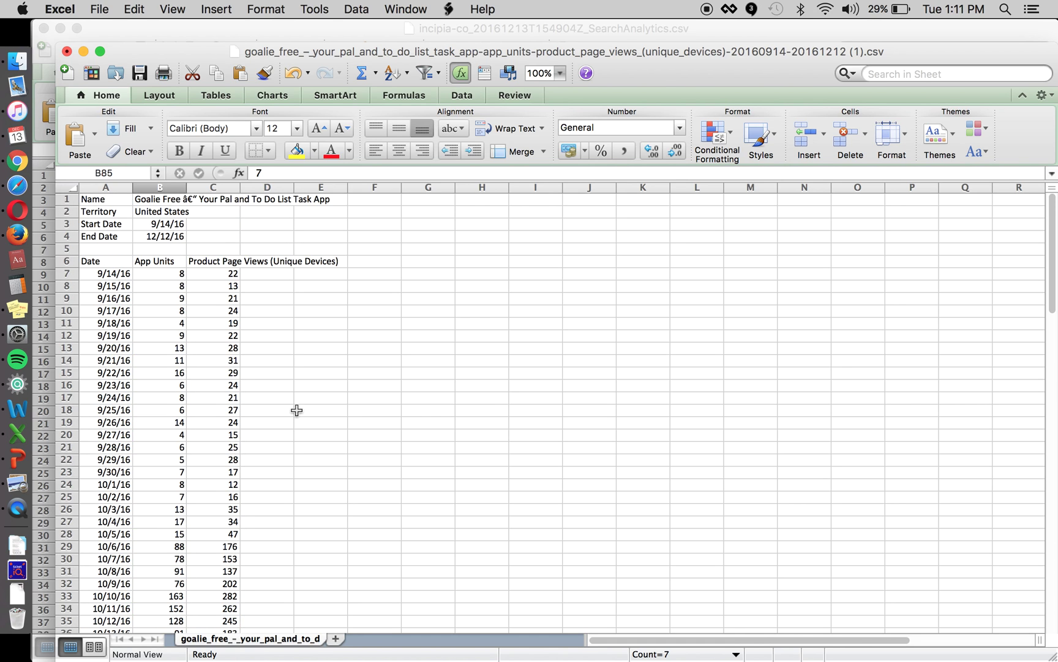
scroll(297, 410, "down", 15)
scroll(297, 410, "down", 4)
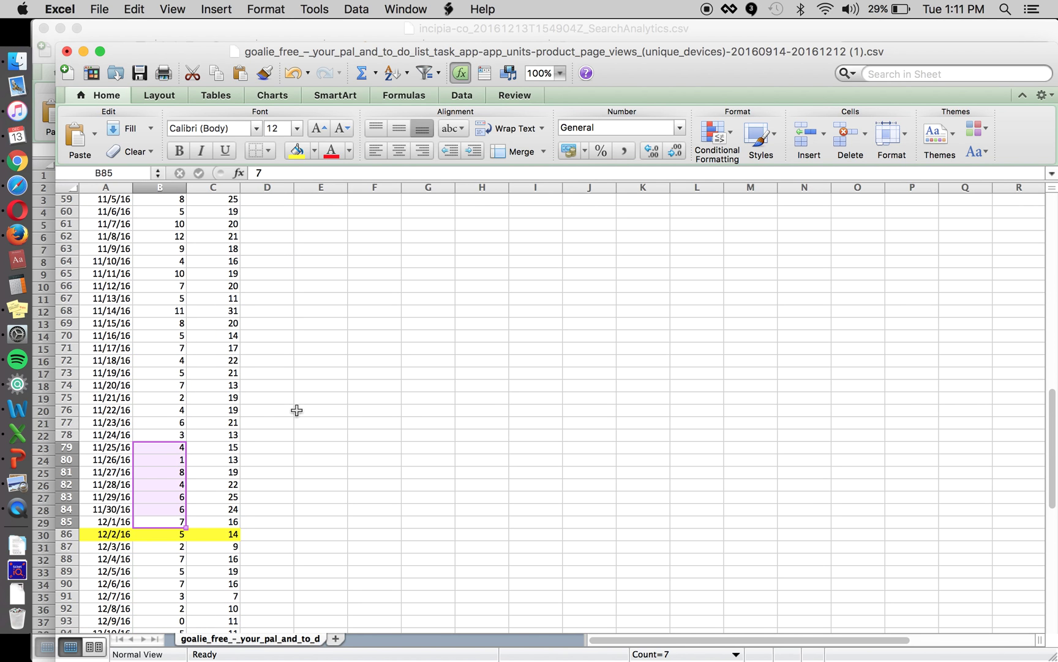
left_click_drag(118, 453, 221, 452)
key("super+b")
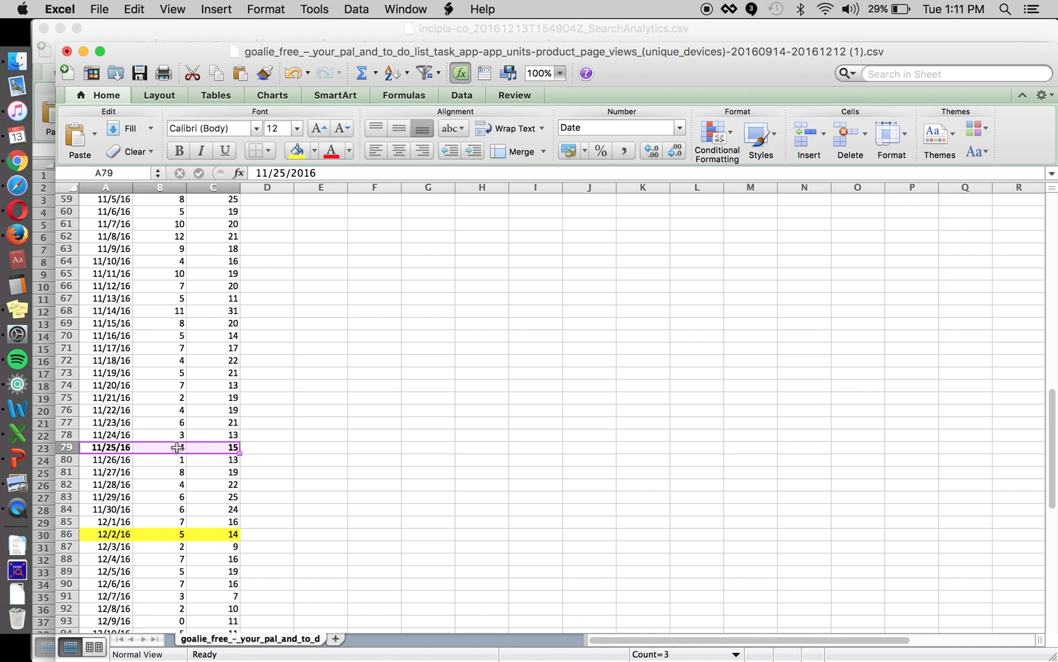
left_click(168, 547)
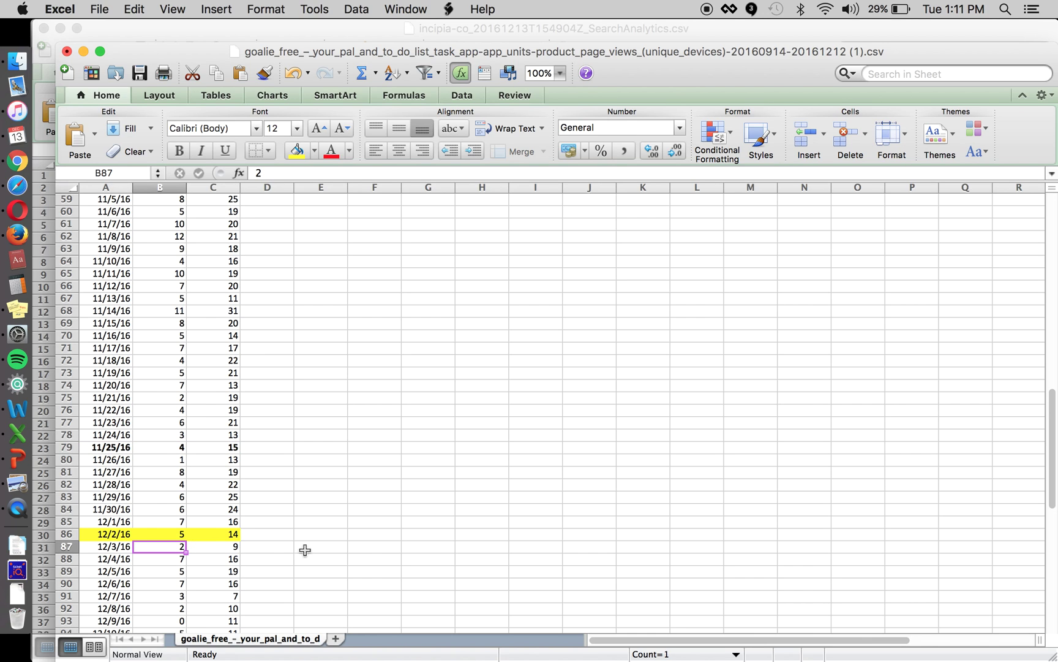
scroll(366, 546, "down", 1)
key("shift+Down")
key("shift+Down")
key("shift+Down")
key("shift+Down")
key("shift+Down")
key("shift+Down")
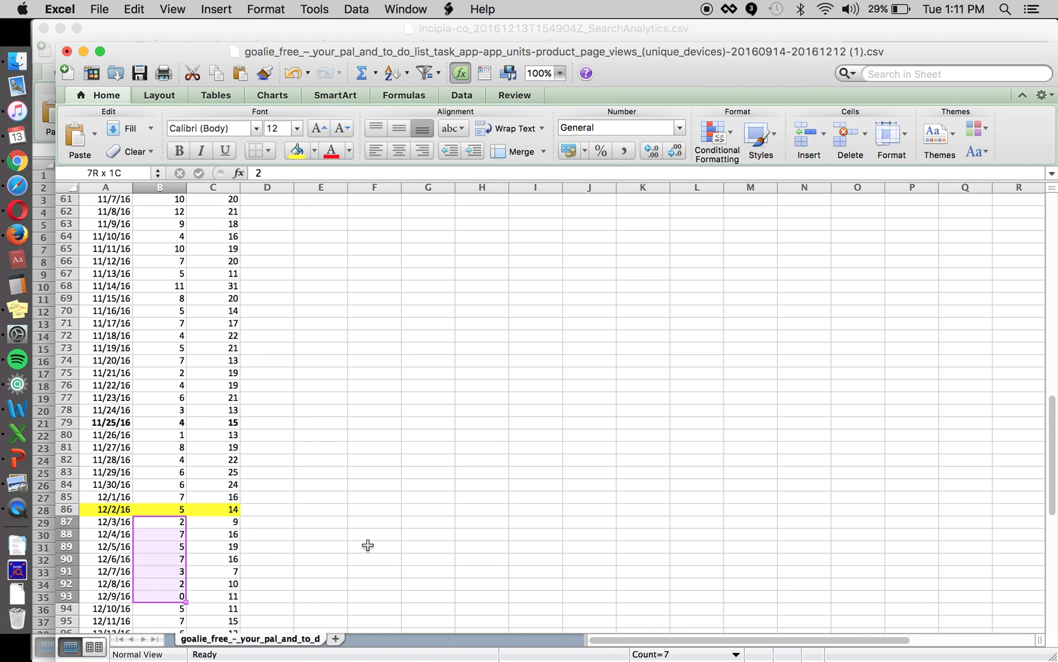
left_click(107, 596)
left_click_drag(108, 596, 238, 596)
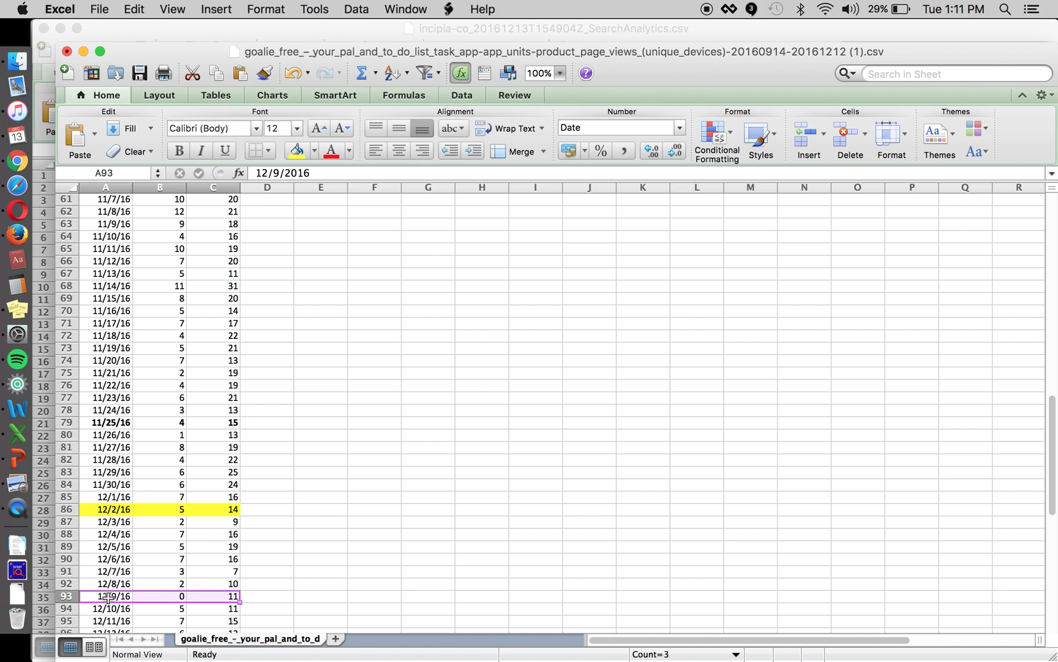
key("super+b")
- Enter =SUM(B79:B85) in D85 for a before-week units total of 36, extending it to page views
left_click(270, 503)
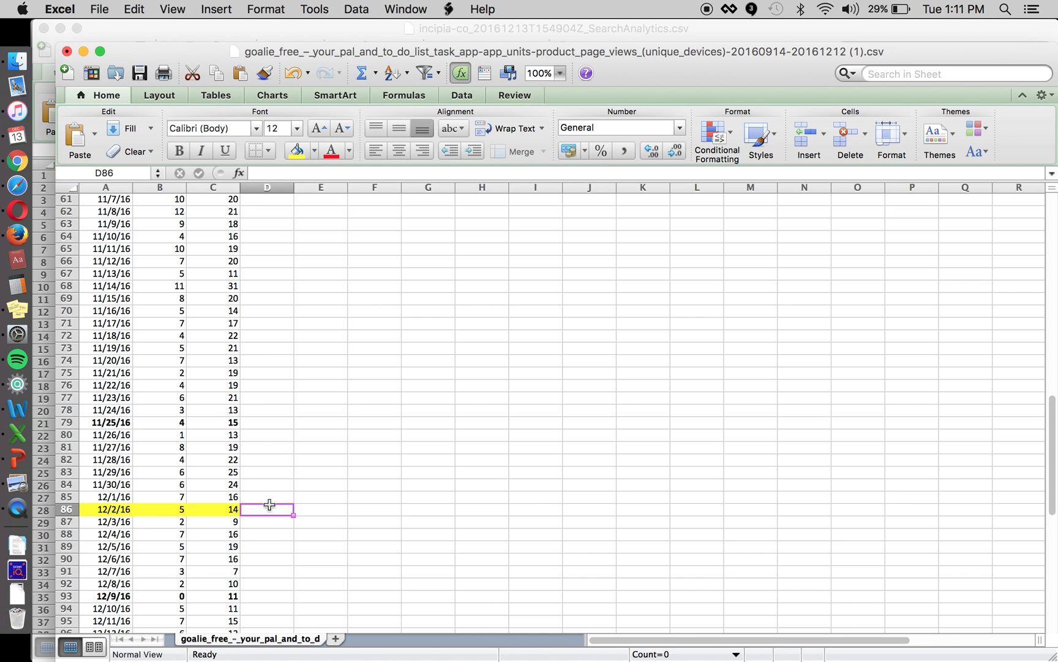
type("=sum(")
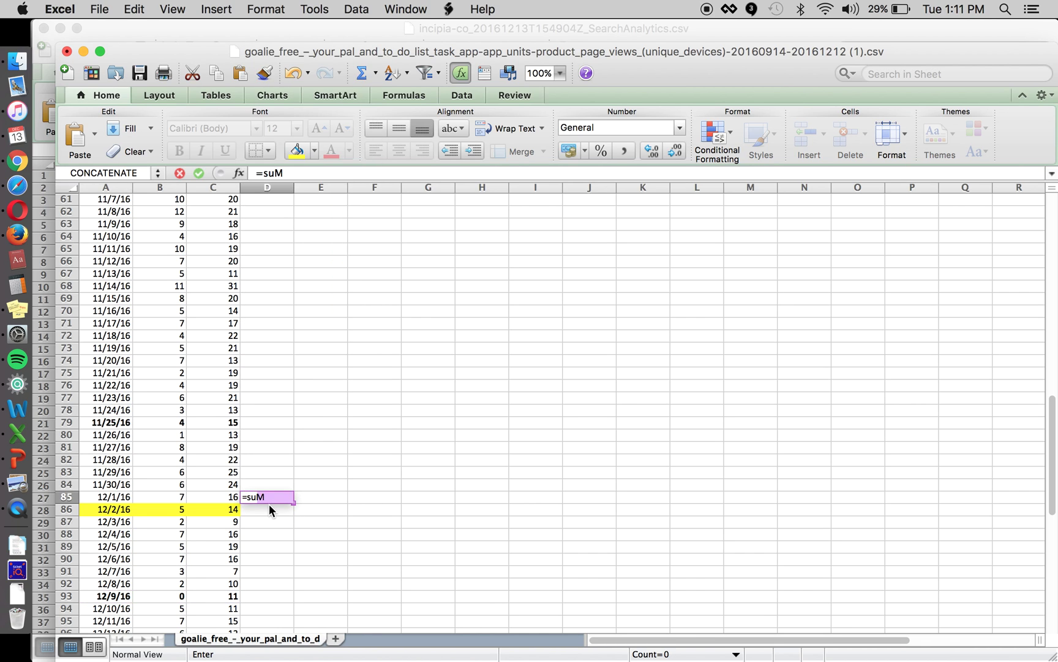
key("Left")
key("Left")
key("shift+Up")
key("shift+Up")
key("shift+Up")
key("shift+Up")
key("shift+Up")
key("shift+Up")
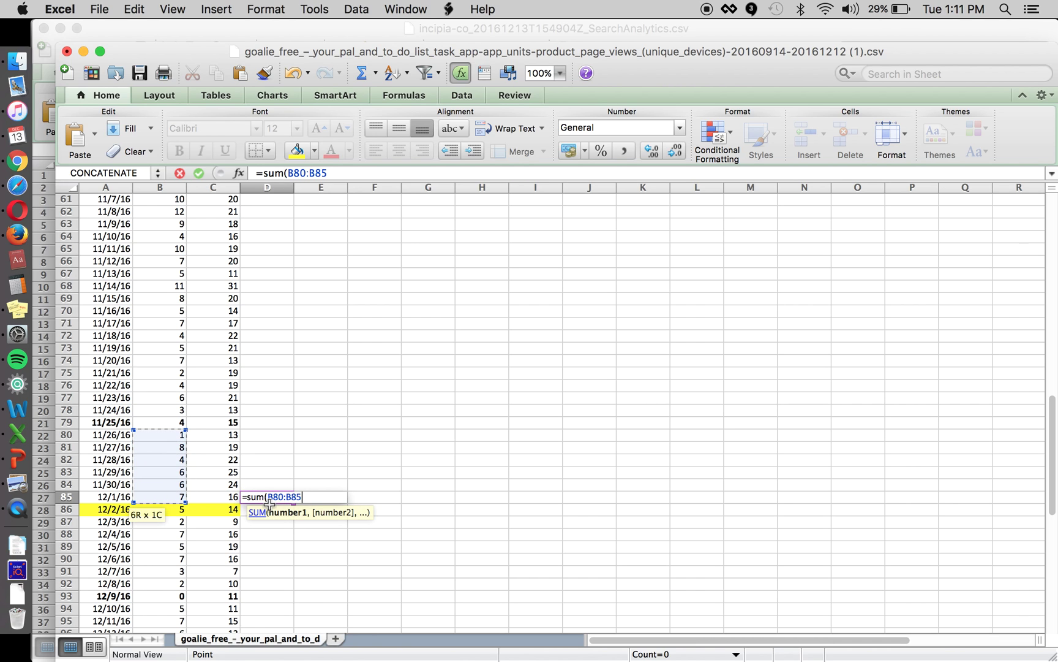
key("Return")
left_click_drag(291, 502, 329, 501)
scroll(328, 503, "down", 2)
- Enter =SUM(B87:B93) in D87 for an after-week total of 26 and fill it across to page views
left_click(281, 472)
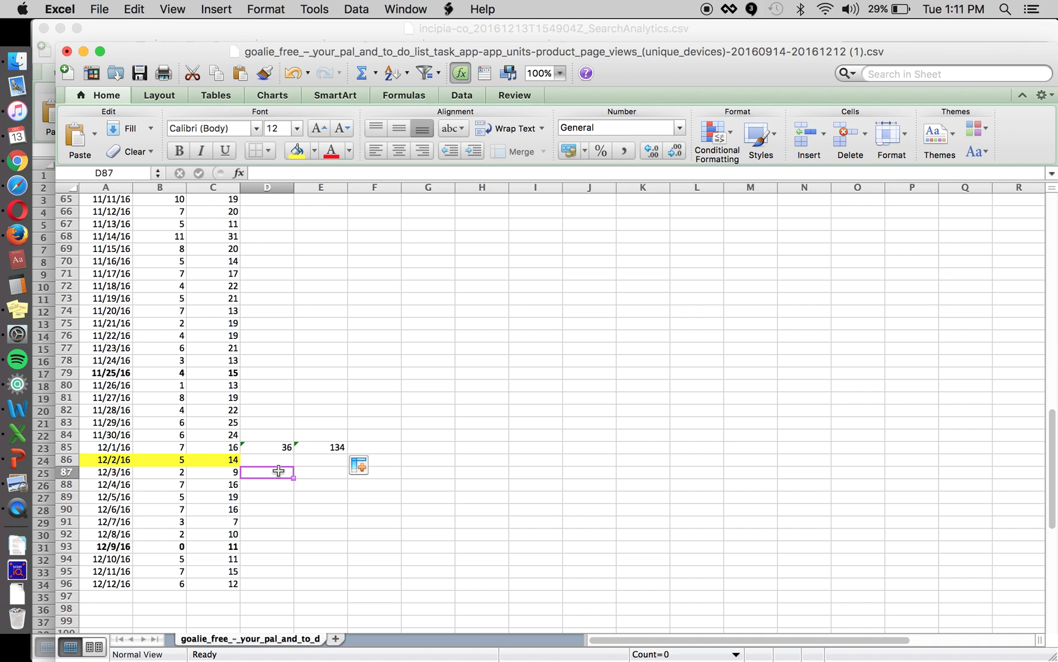
type("=sum(")
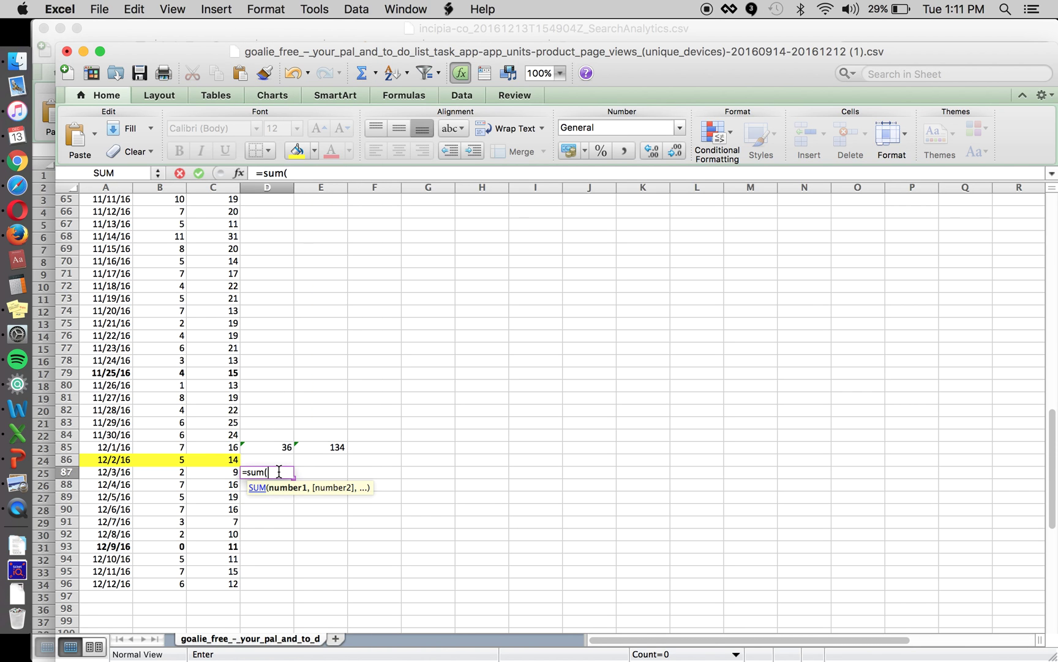
key("Left")
key("Left")
left_click(174, 546, "shift")
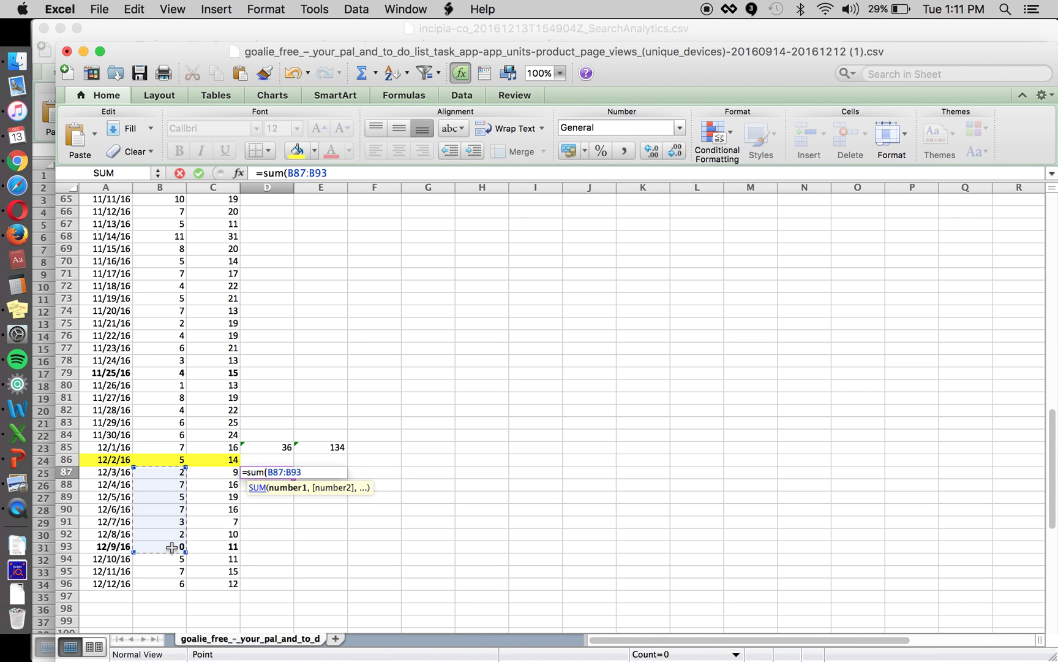
key("Return")
key("Up")
left_click_drag(292, 479, 345, 482)
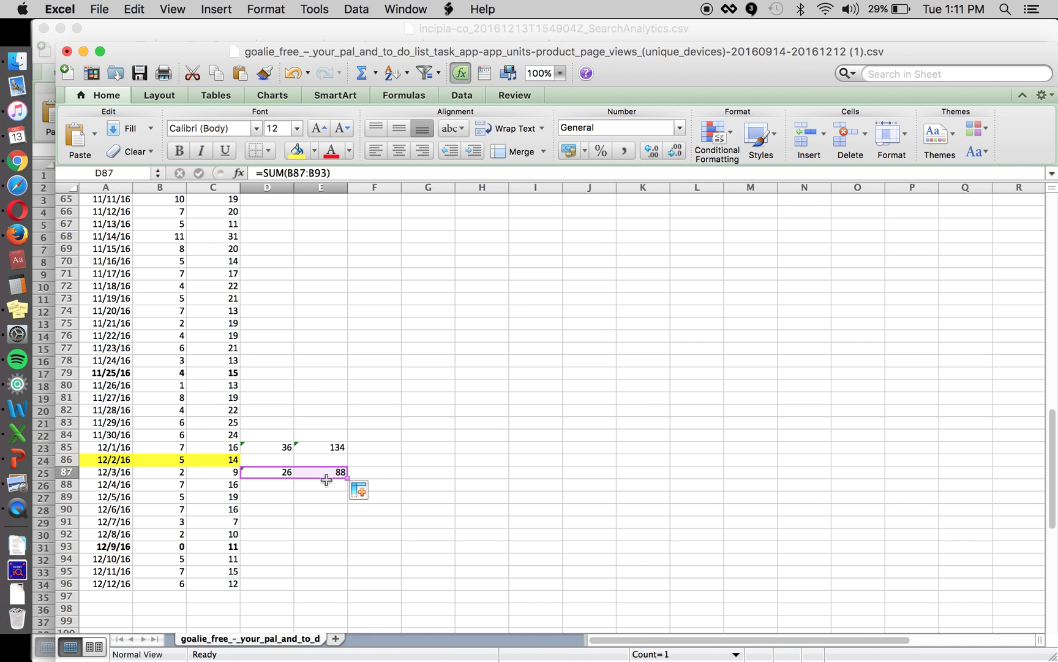
left_click(366, 468)
- Compute the weekly conversion ratios with =D85/E85 in F85 and =D87/E87 in F87
key("Up")
key("Up")
type("=")
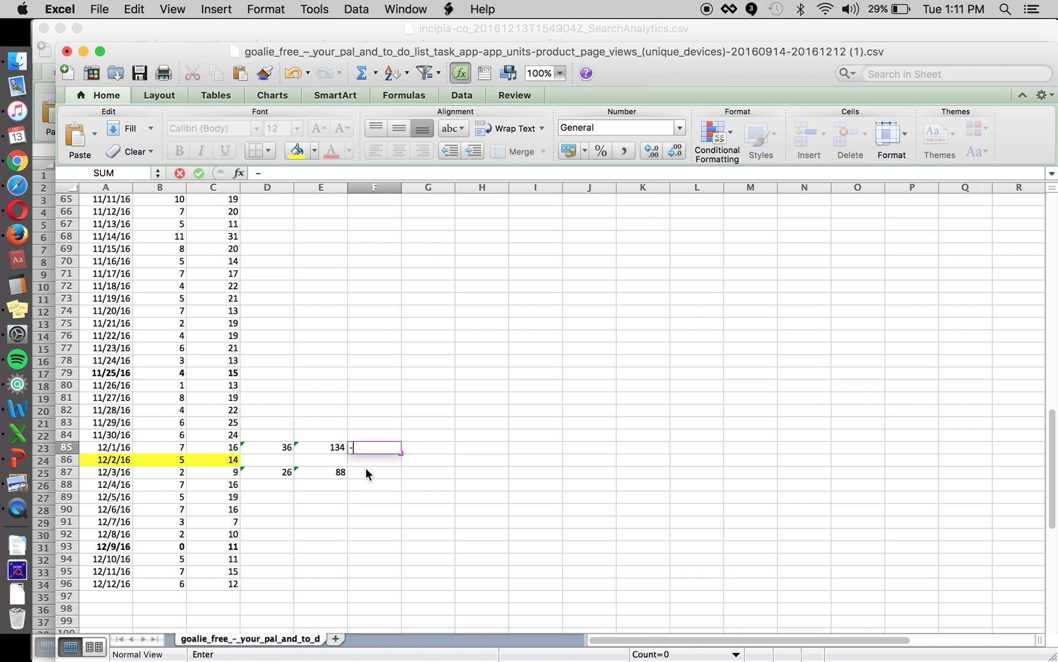
key("Escape")
type("=D85/E85")
key("Return")
left_click(365, 468)
type("=D87/E87")
key("Return")
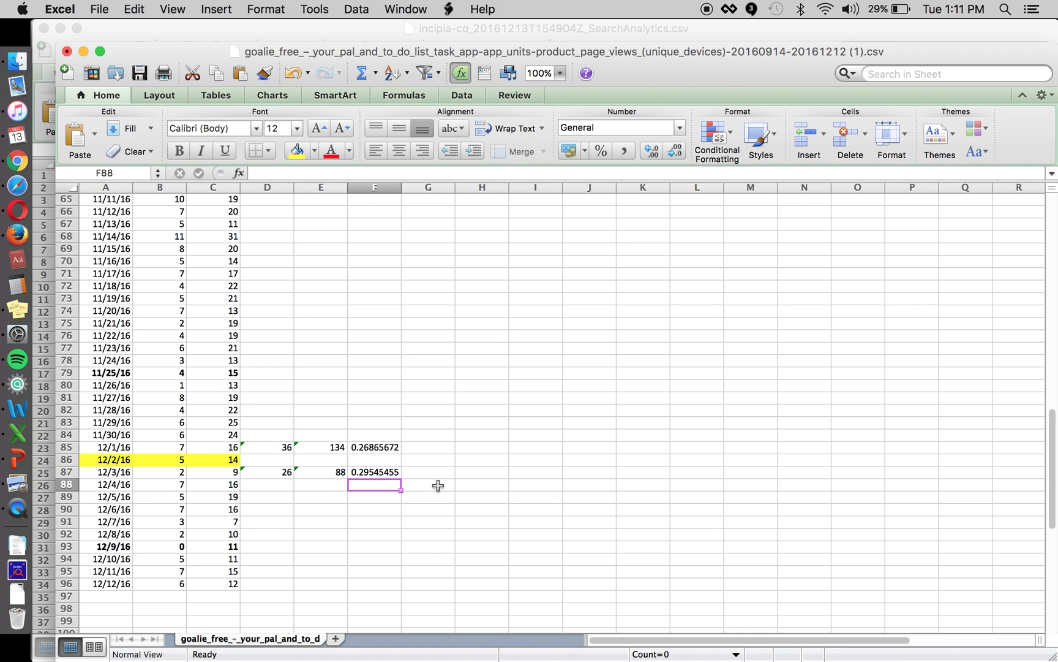
scroll(429, 466, "down", 2)
- Enter =(F87-F85)/F85 in G87 to compute the change in conversion ratio
left_click(424, 452)
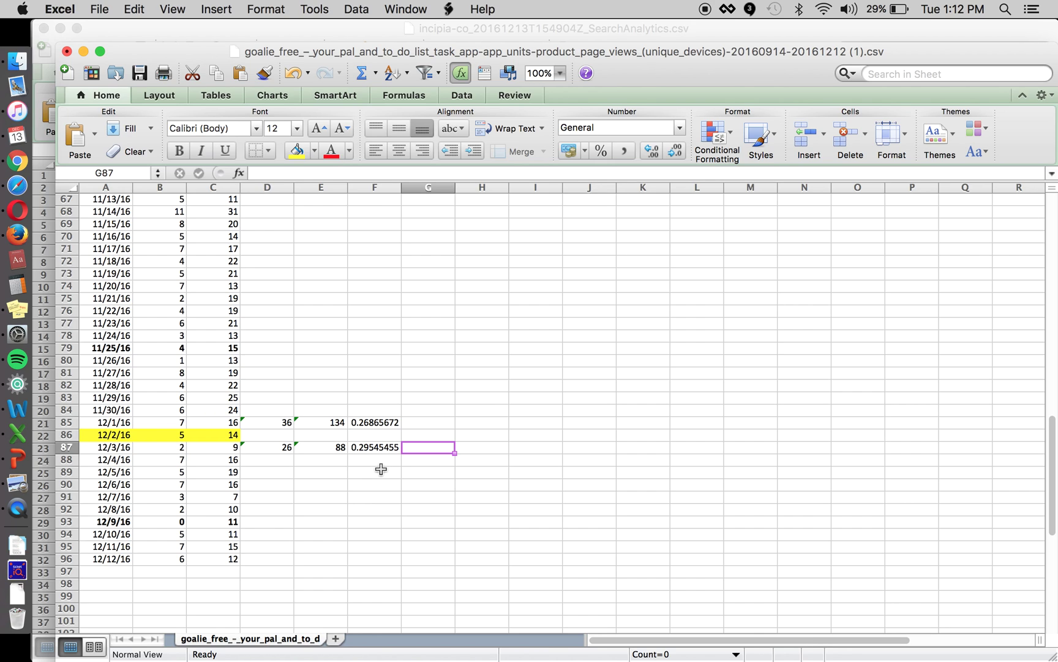
type("=(")
key("Left")
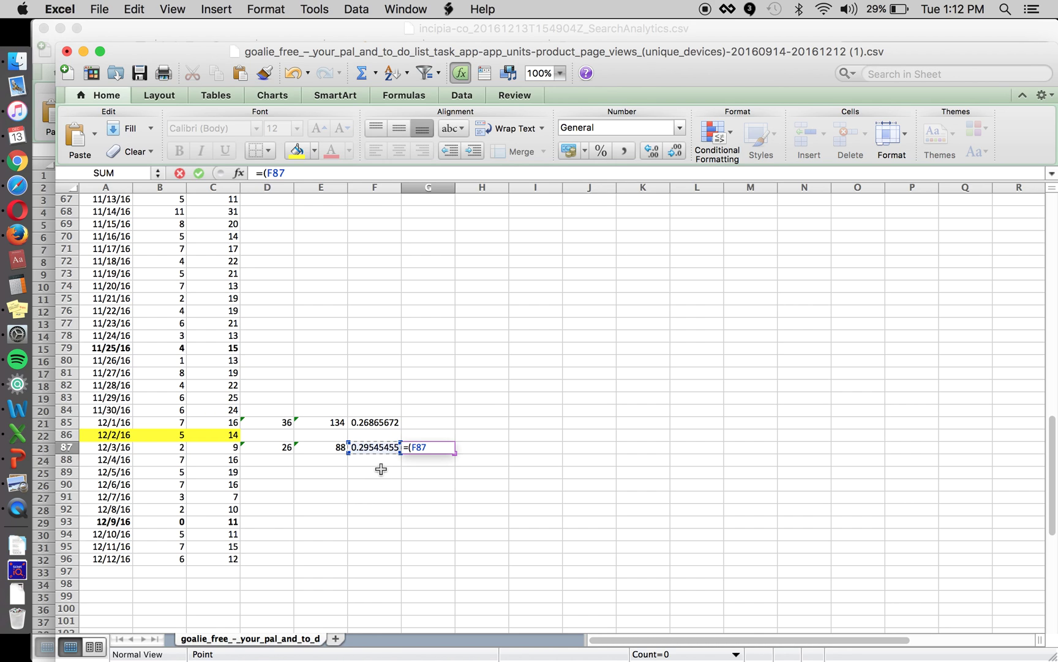
type("-")
key("Up")
key("Up")
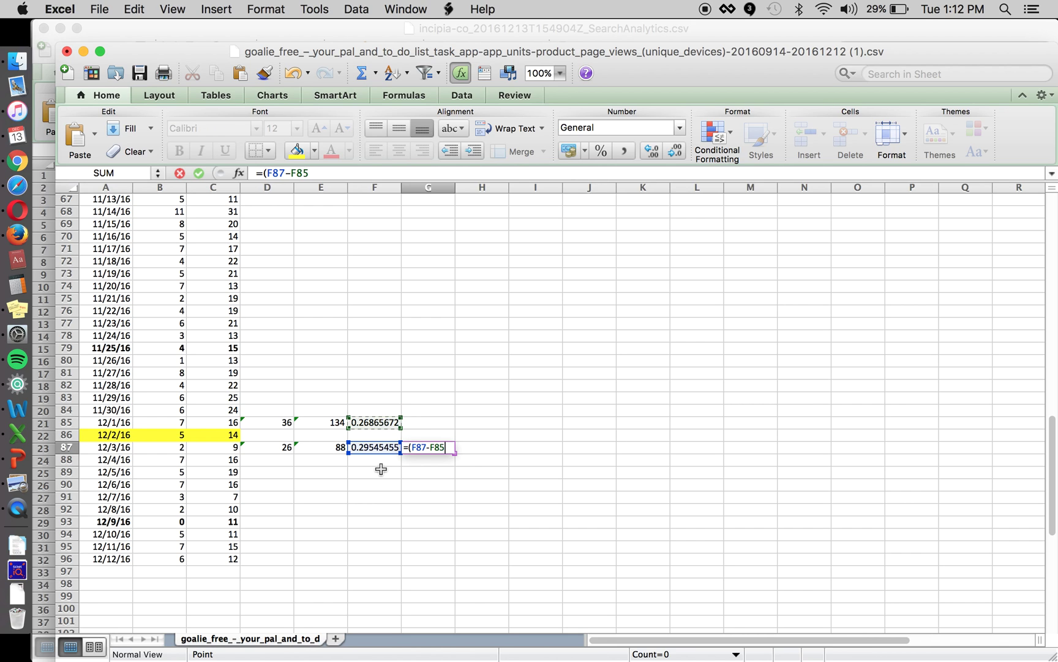
type(")/")
key("Left")
key("Left")
key("Up")
key("Up")
key("Right")
key("Return")
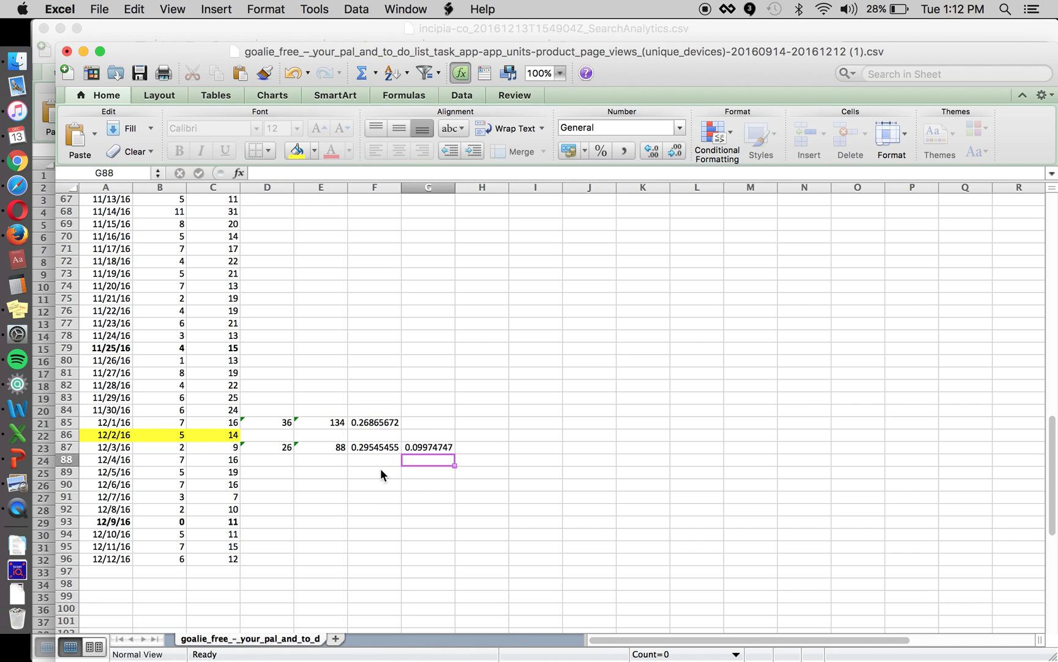
- Format G87 as a percentage with one decimal place, showing 10.0%
key("Up")
left_click(604, 154)
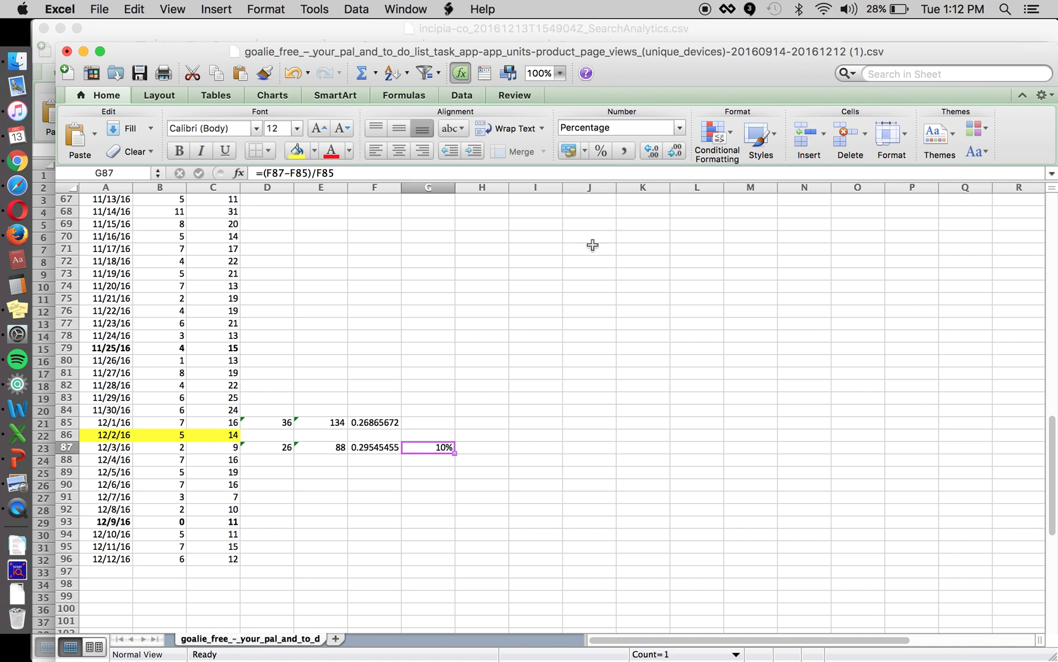
left_click(652, 150)
left_click(482, 422)
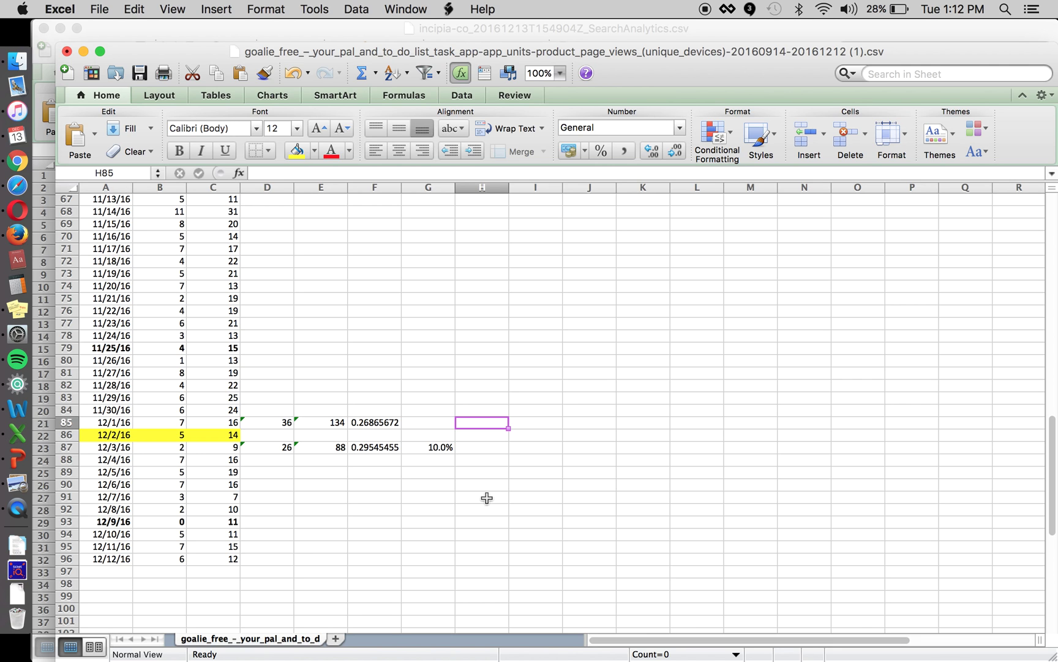
- Switch to Chrome and open the Goalie Free iOS App 1.2 store page's description
key("super+Tab")
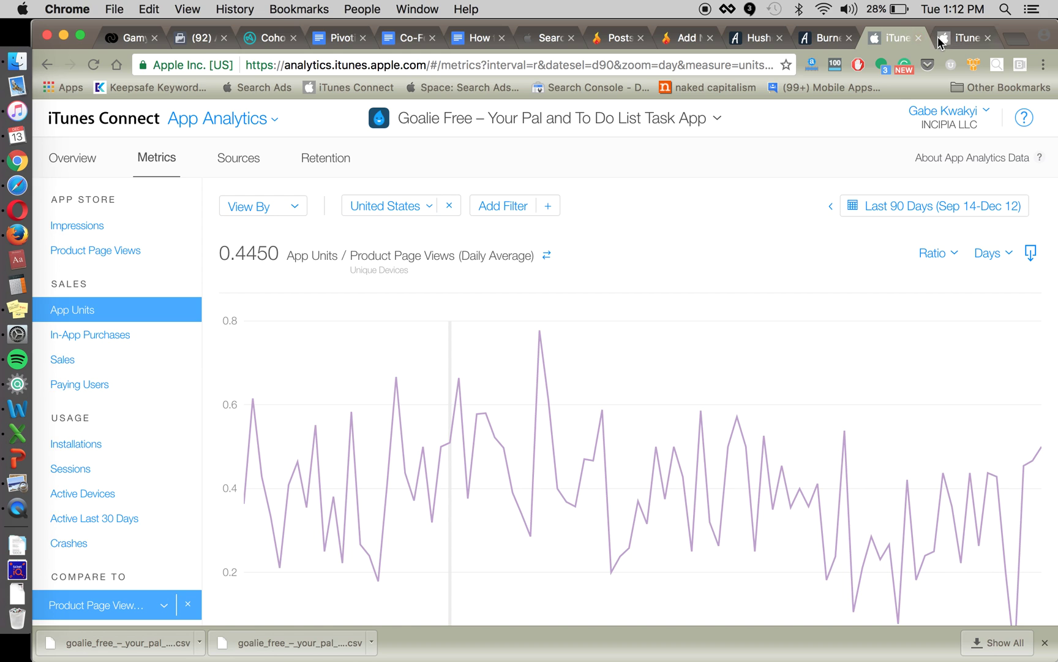
left_click(944, 37)
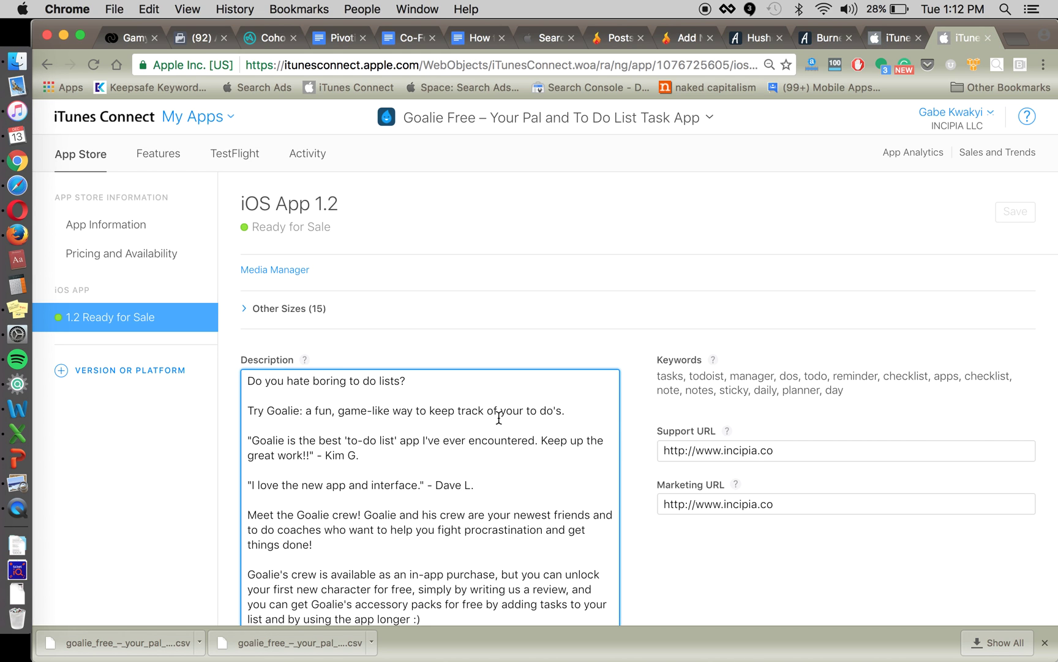
left_click(441, 455)
- Switch back to the spreadsheet and select cells G88, G90 and H84 near the result
key("super+Tab")
left_click(420, 459)
left_click(425, 483)
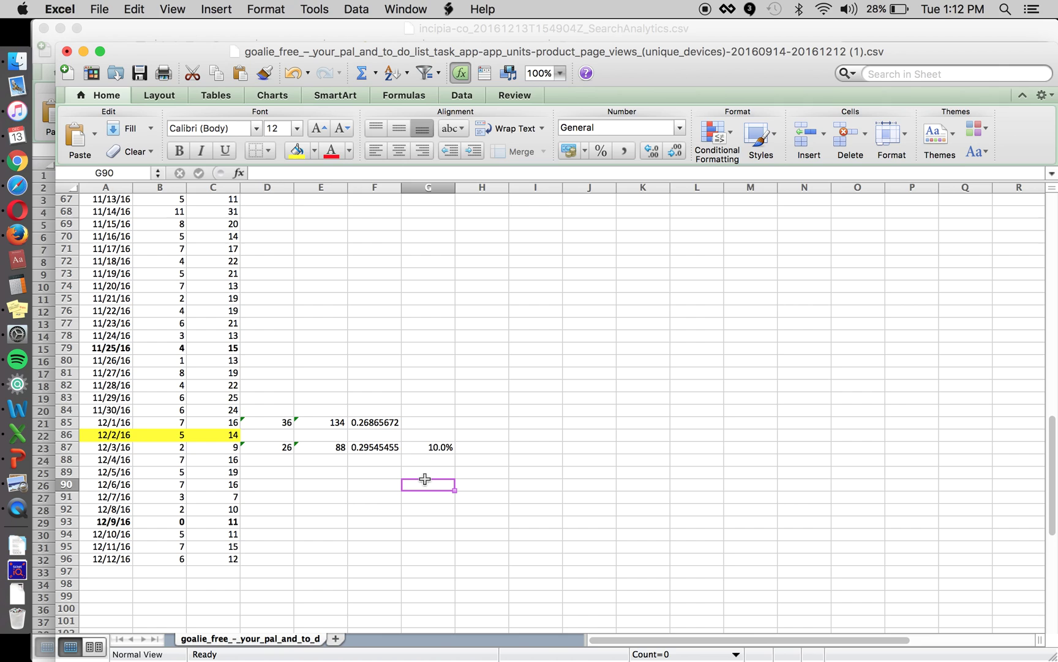
left_click(498, 414)
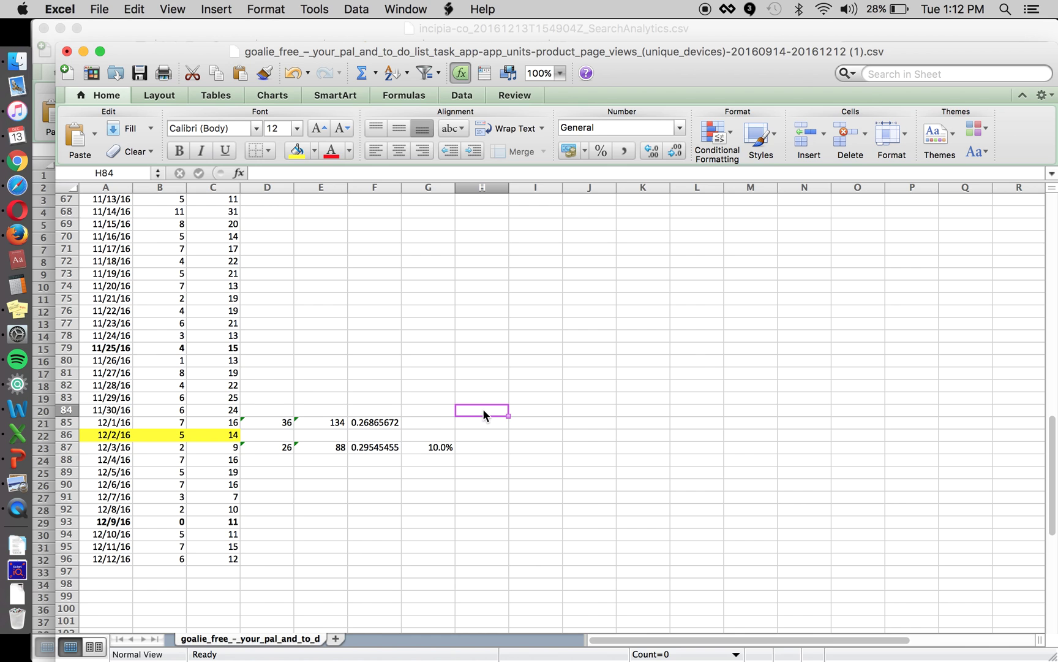
- Return to the iOS App 1.2 page and browse its screenshots and description
key("super+Tab")
left_click(427, 383)
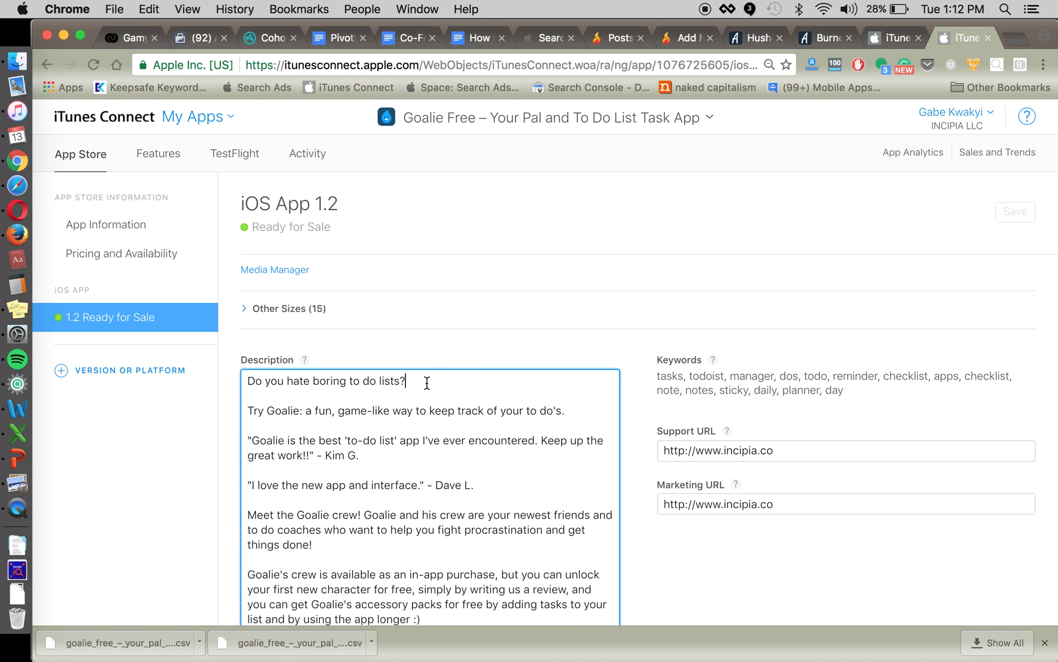
left_click(426, 454)
scroll(423, 460, "down", 3)
scroll(411, 467, "down", 5)
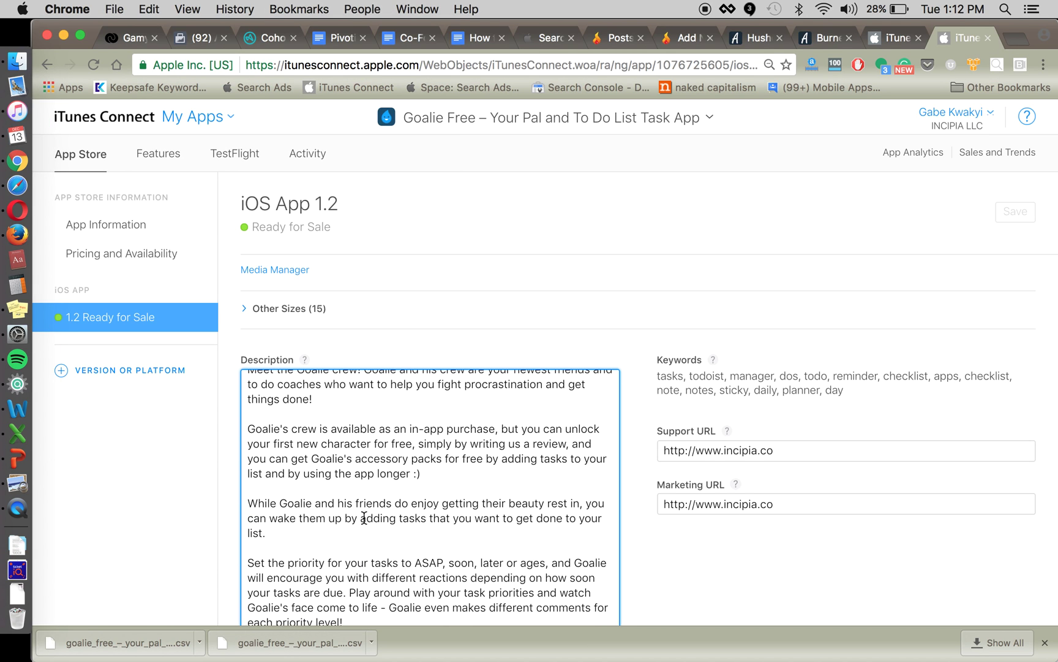
scroll(392, 465, "up", 3)
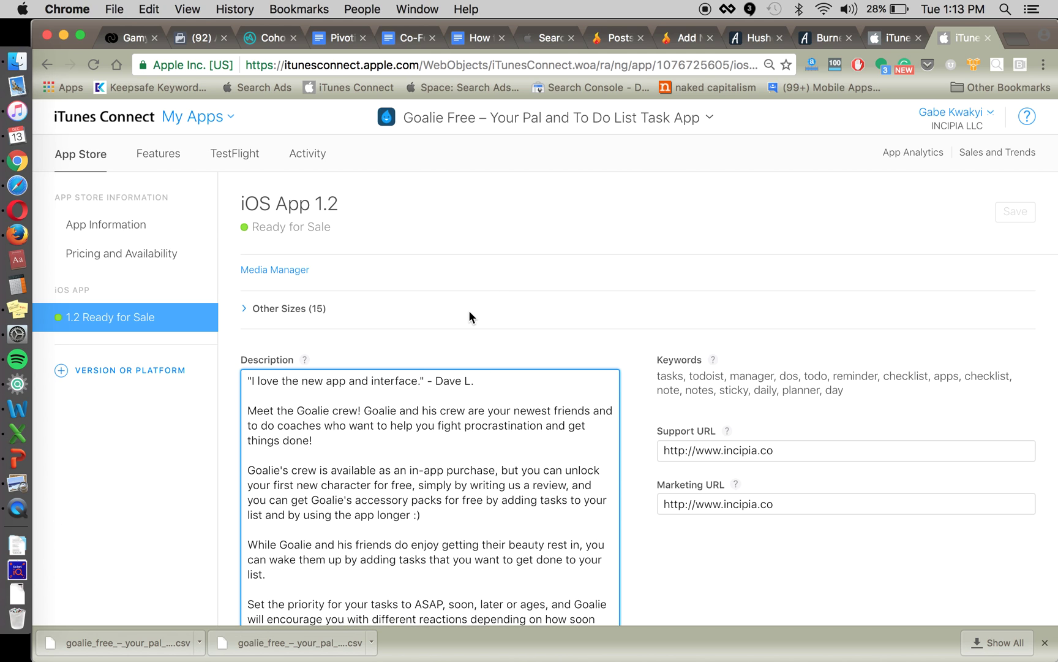
scroll(465, 276, "up", 8)
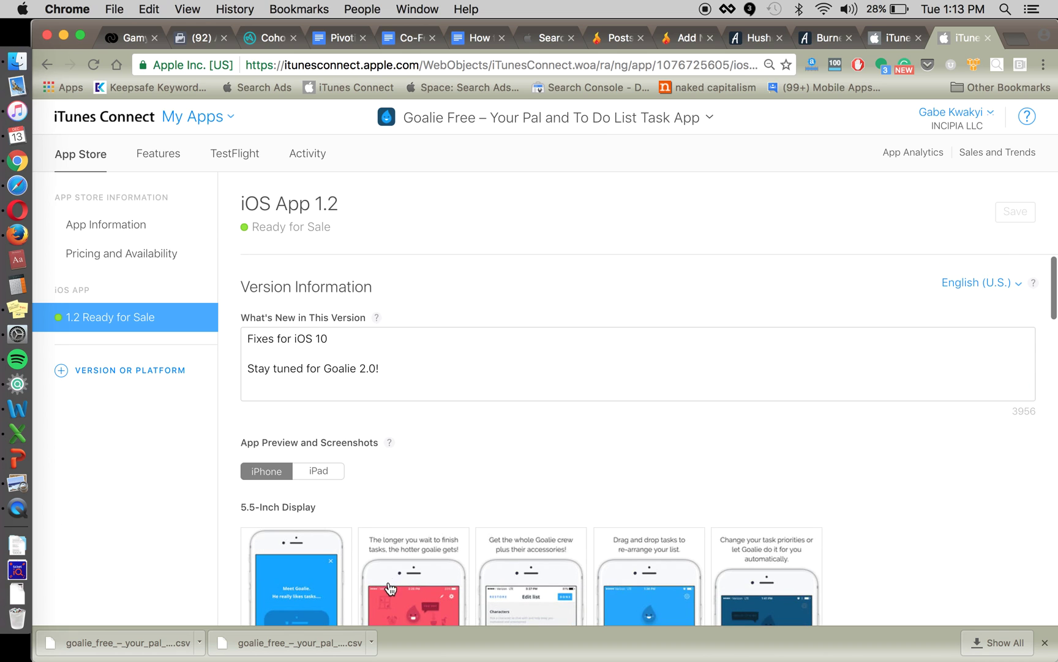
scroll(445, 574, "down", 2)
scroll(390, 429, "up", 1)
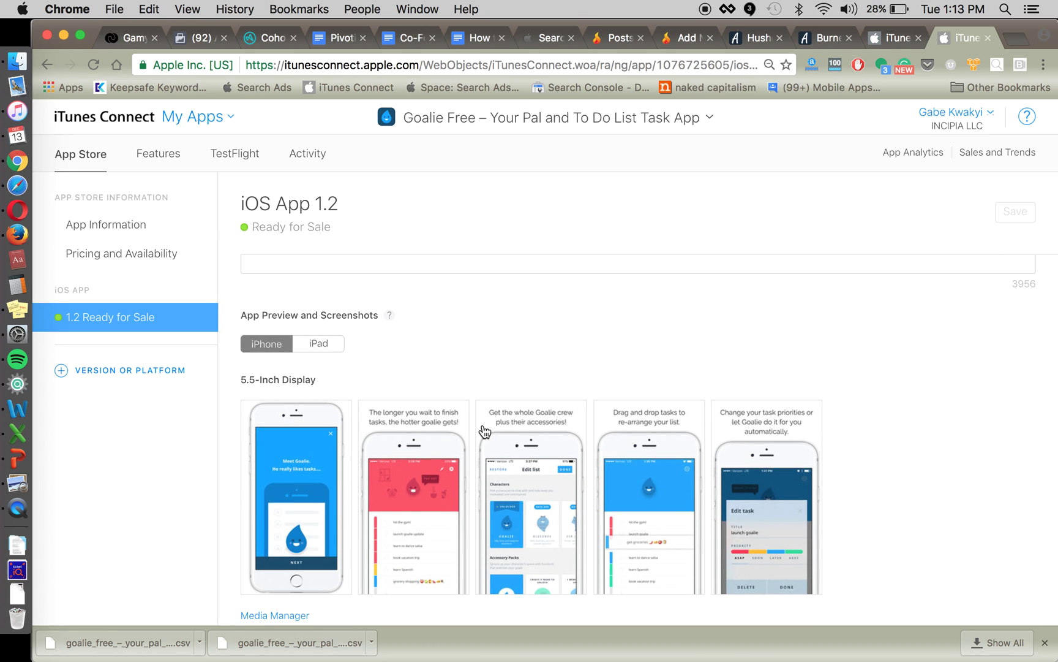
scroll(483, 430, "down", 1)
scroll(484, 430, "up", 3)
scroll(482, 430, "up", 2)
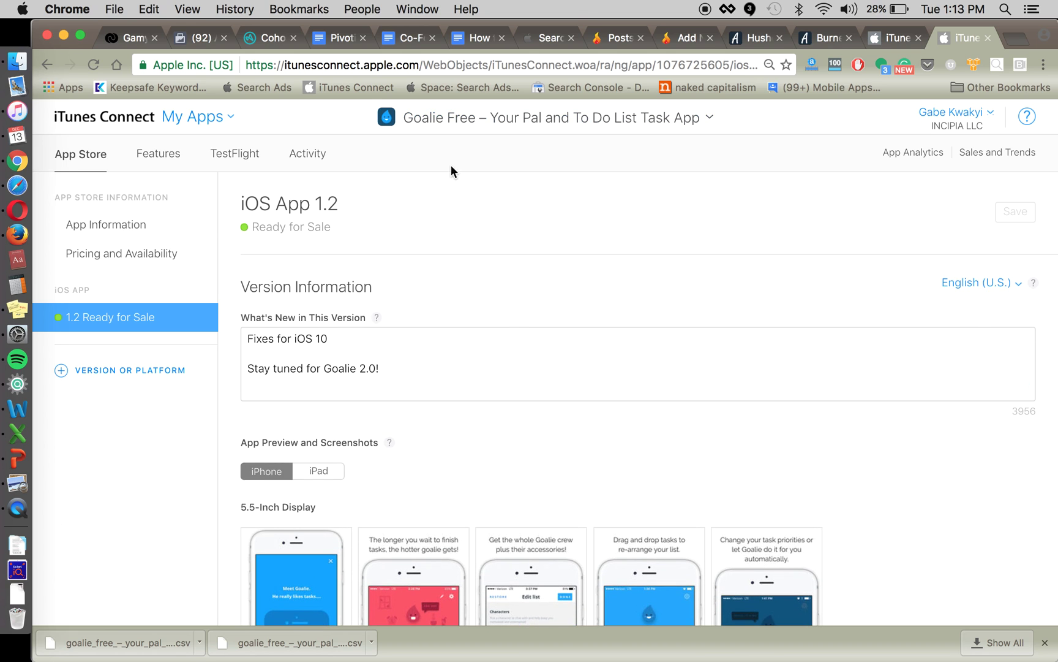
scroll(539, 367, "down", 3)
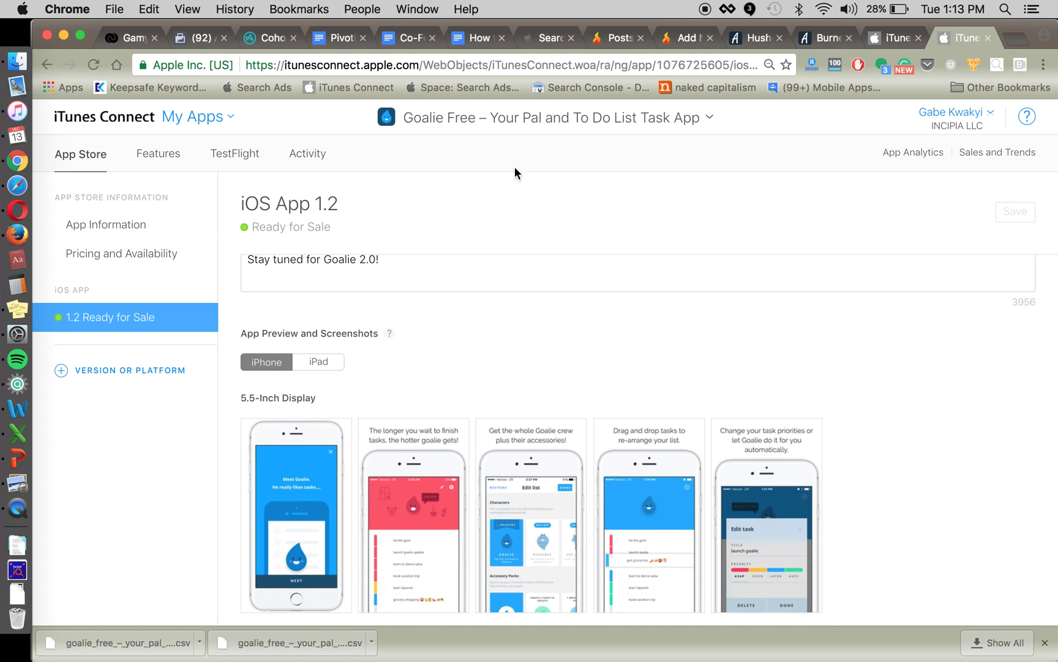
scroll(525, 276, "down", 5)
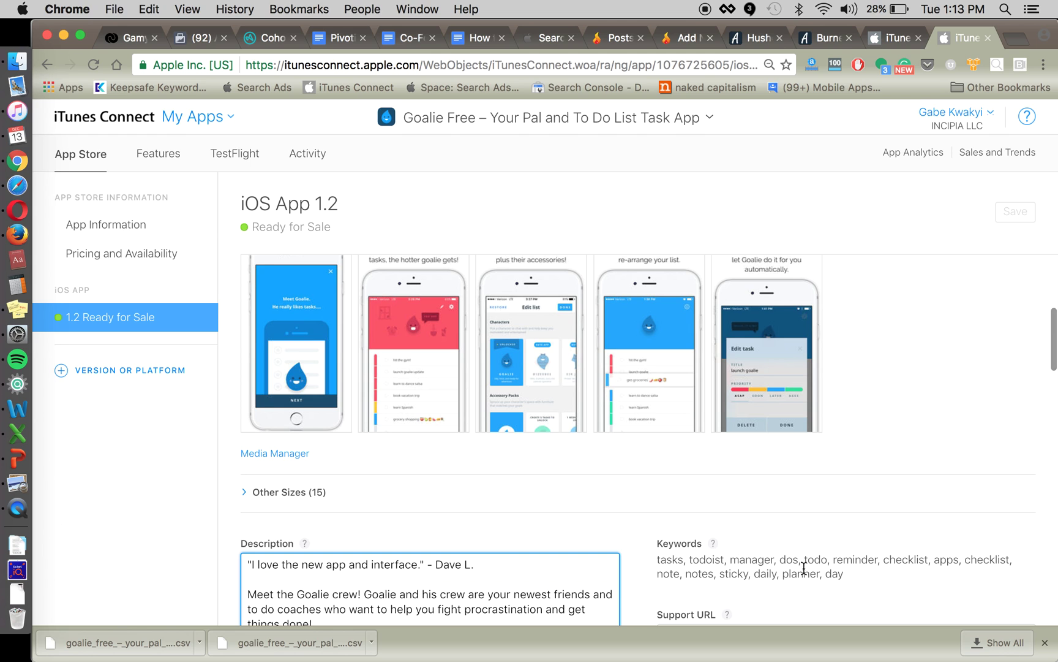
key("super+Tab")
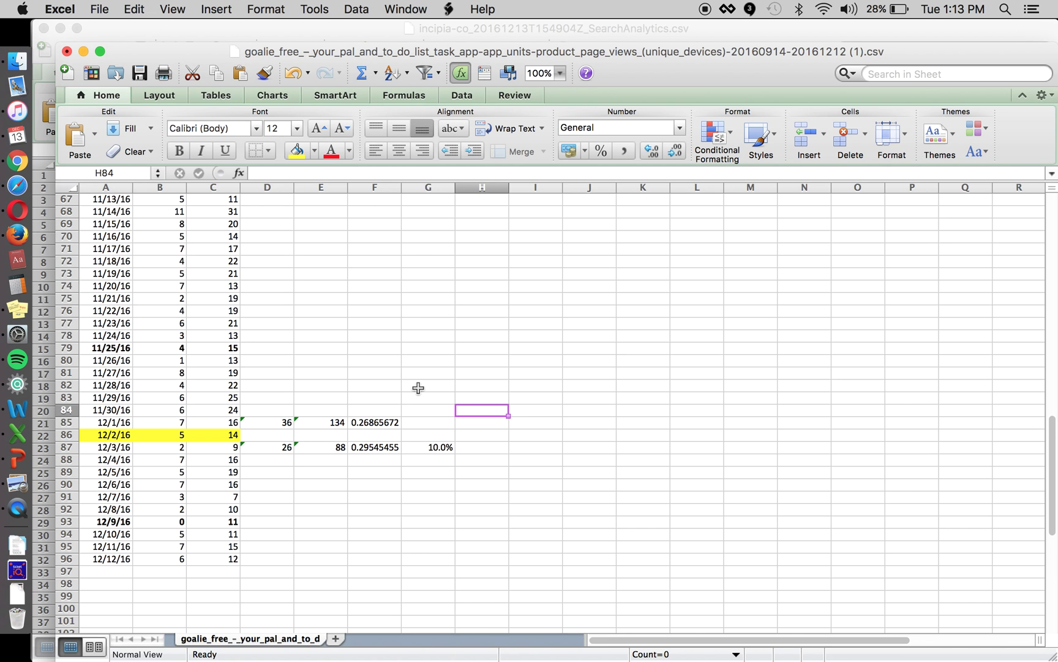
- Select cells G82 and E92 in the sheet showing the 10.0% change
left_click(418, 384)
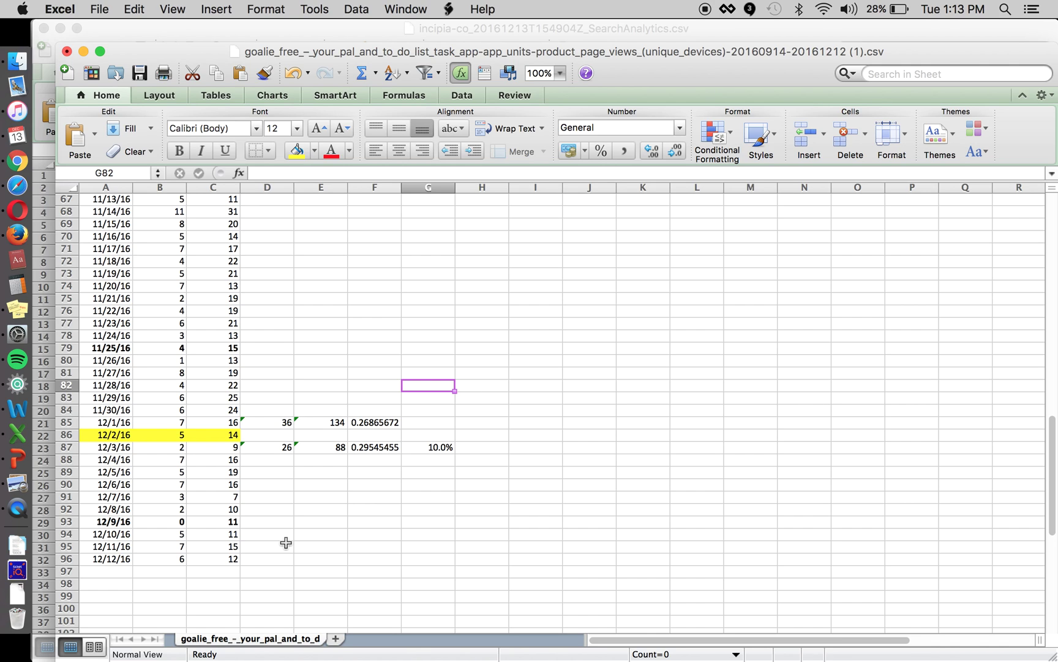
left_click(322, 509)
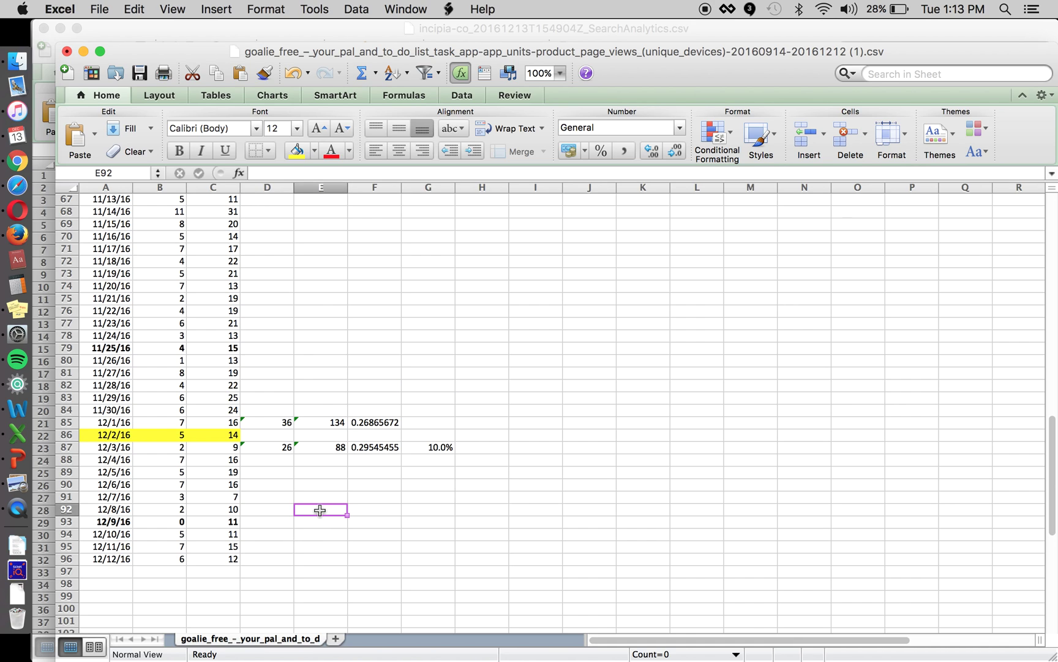